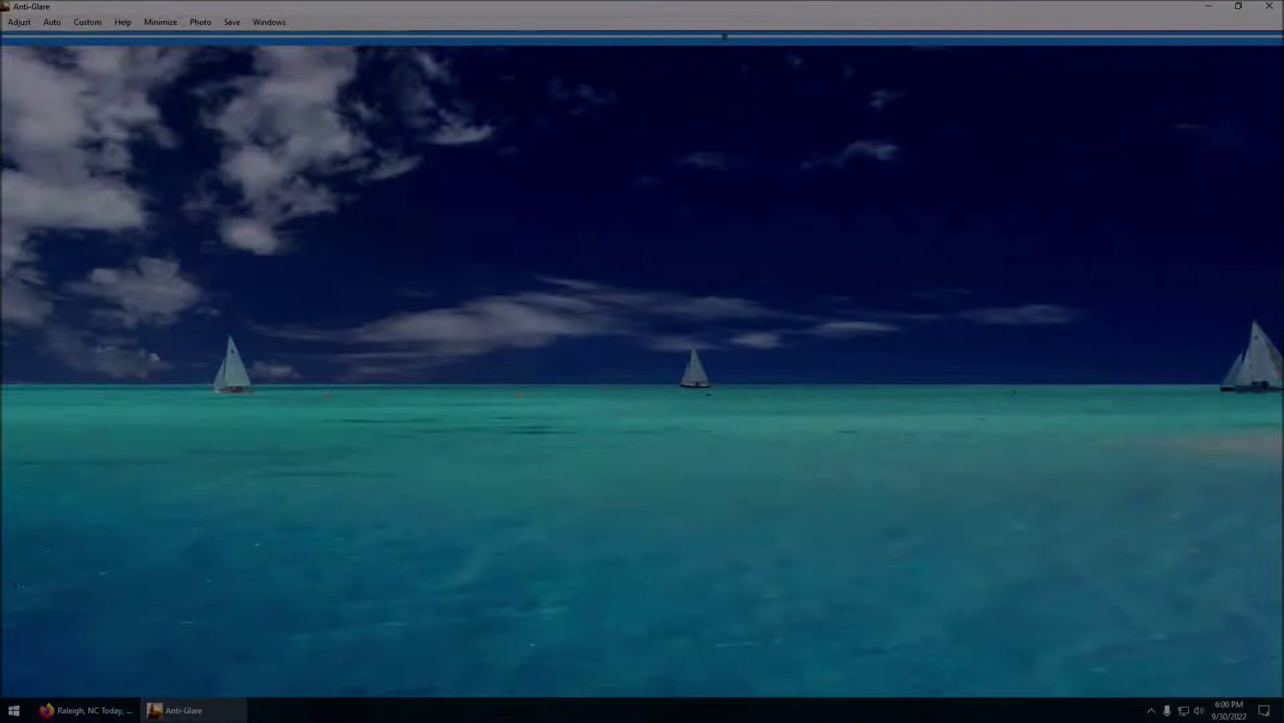
- Reduce the screen dimming to its lightest level and bring up the AccuWeather page in Firefox to view the effect
click(1209, 6)
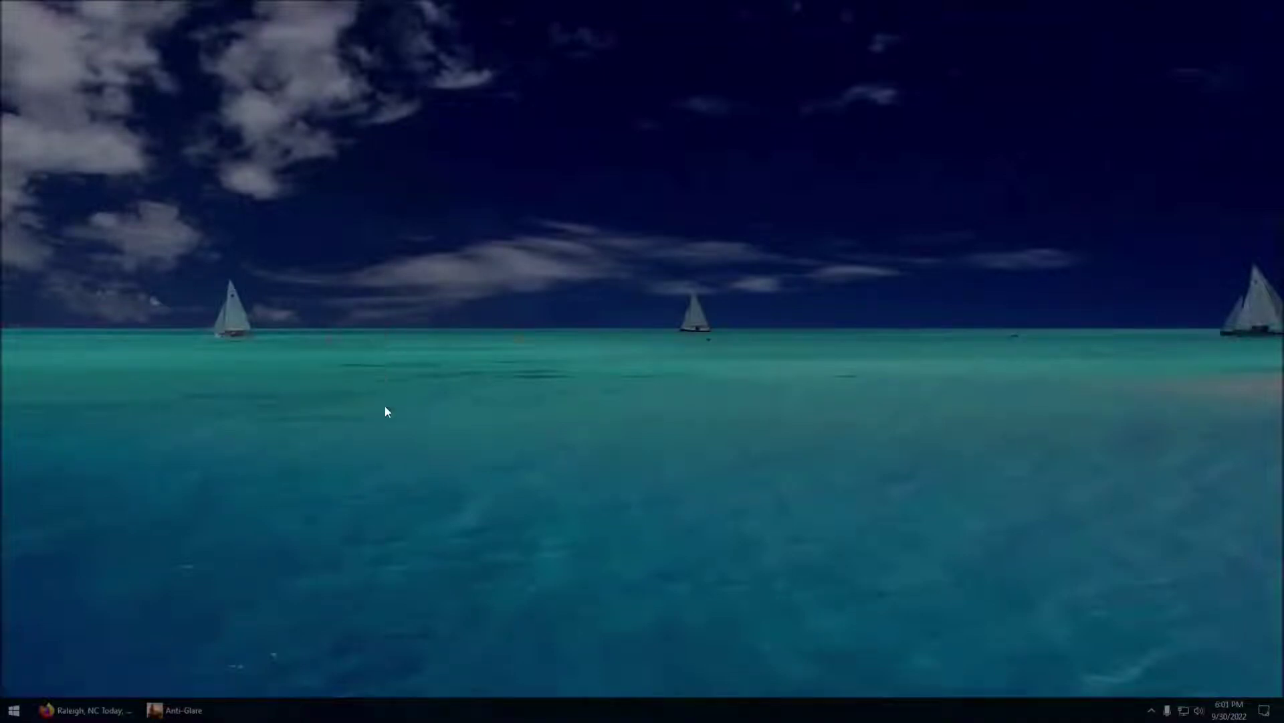
click(179, 713)
click(320, 35)
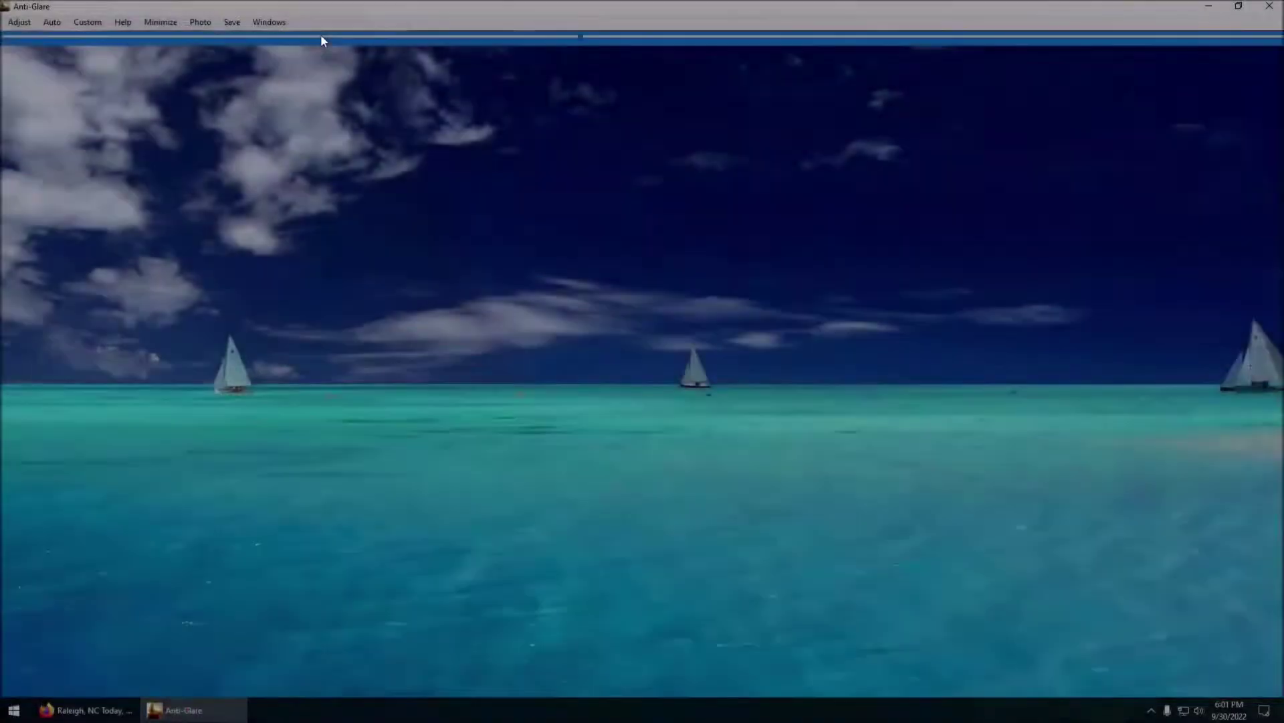
click(319, 35)
click(262, 34)
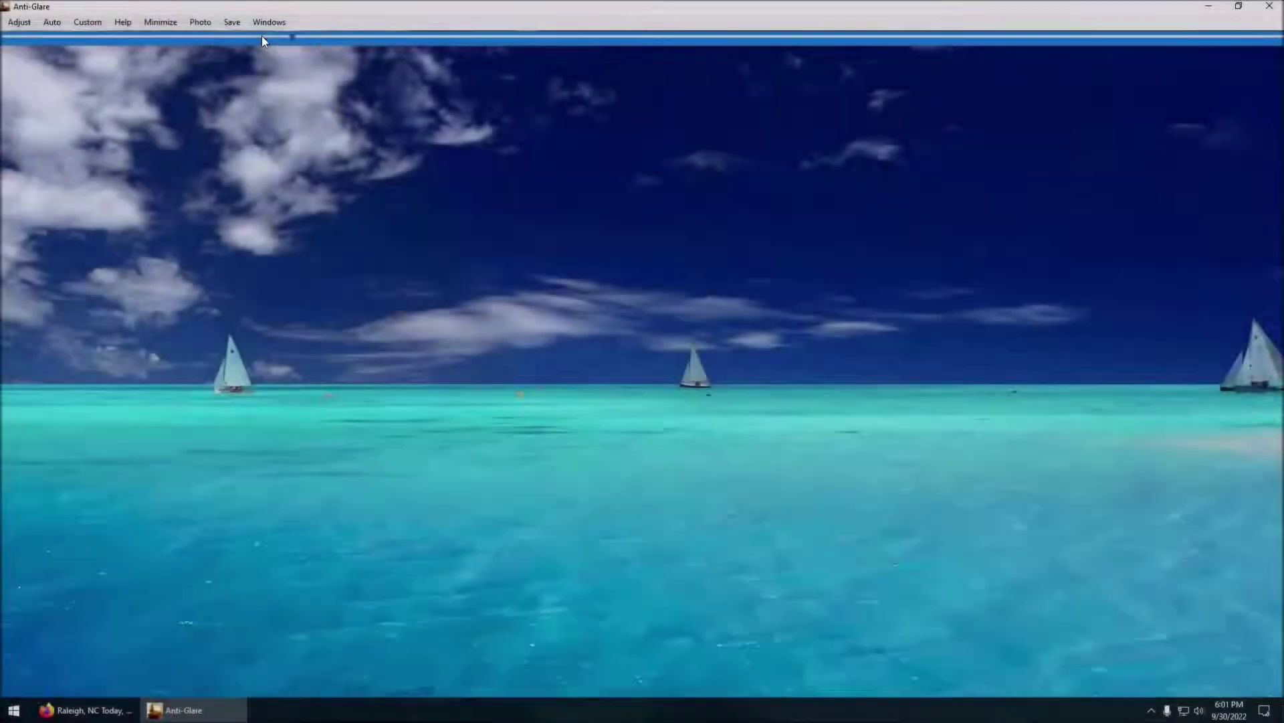
click(194, 37)
click(115, 39)
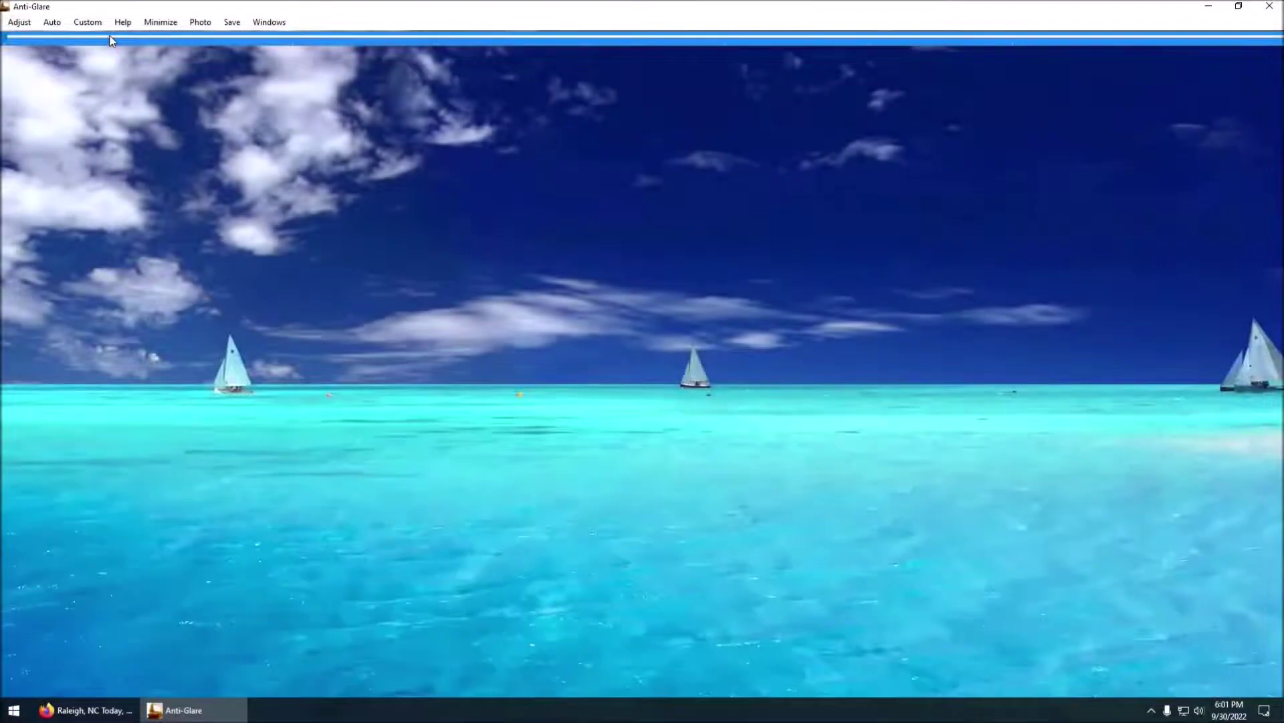
click(1208, 11)
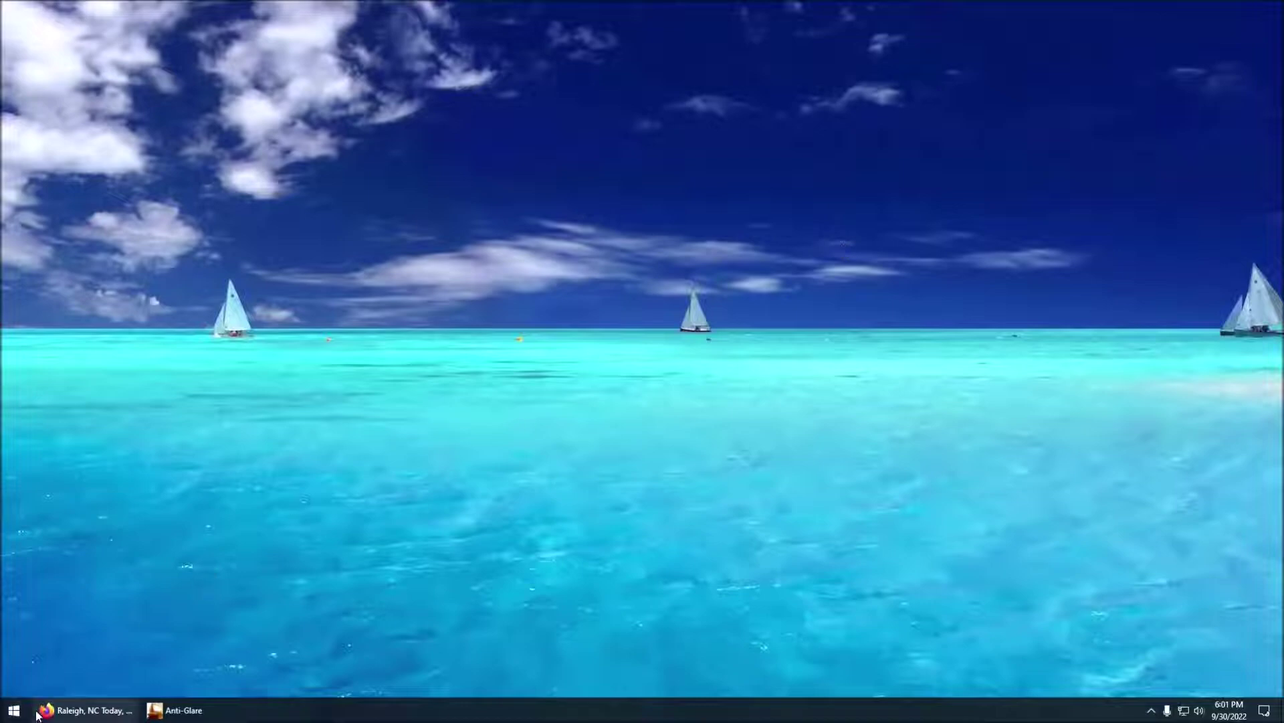
click(86, 709)
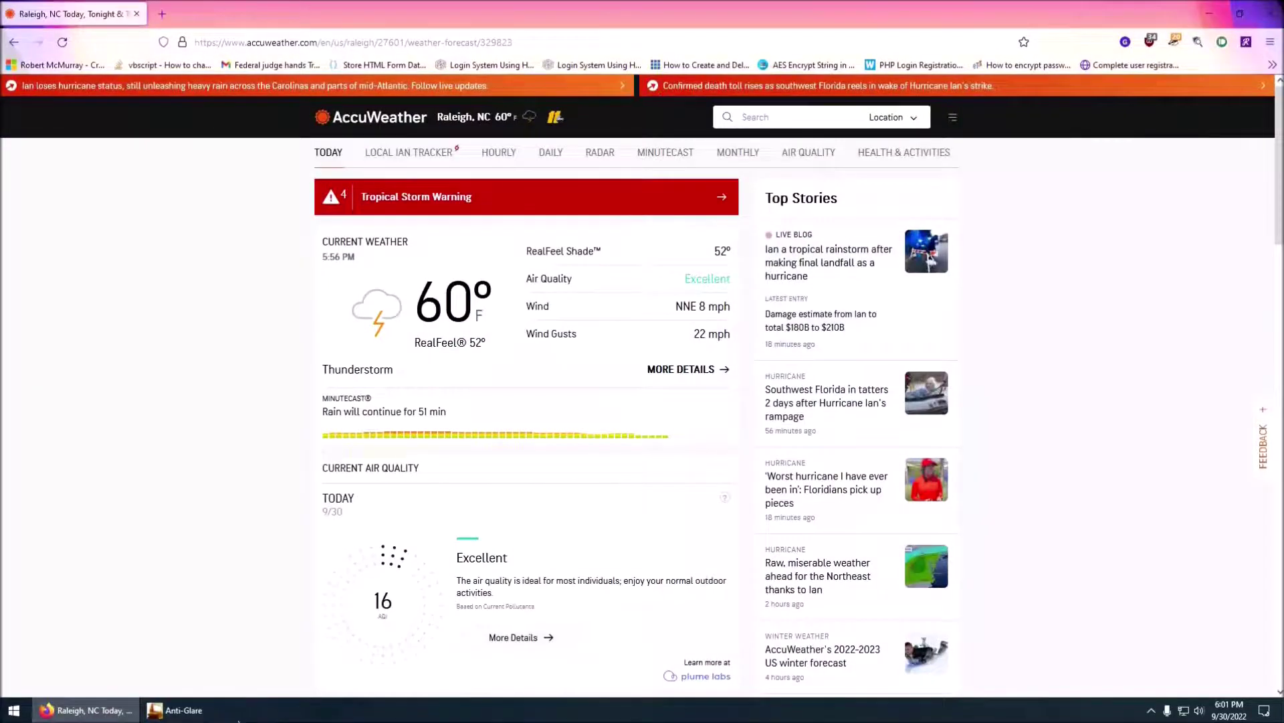
- Switch to Anti-Glare, raise the dimming three notches, and check the darkened display on the weather page
click(175, 710)
click(130, 38)
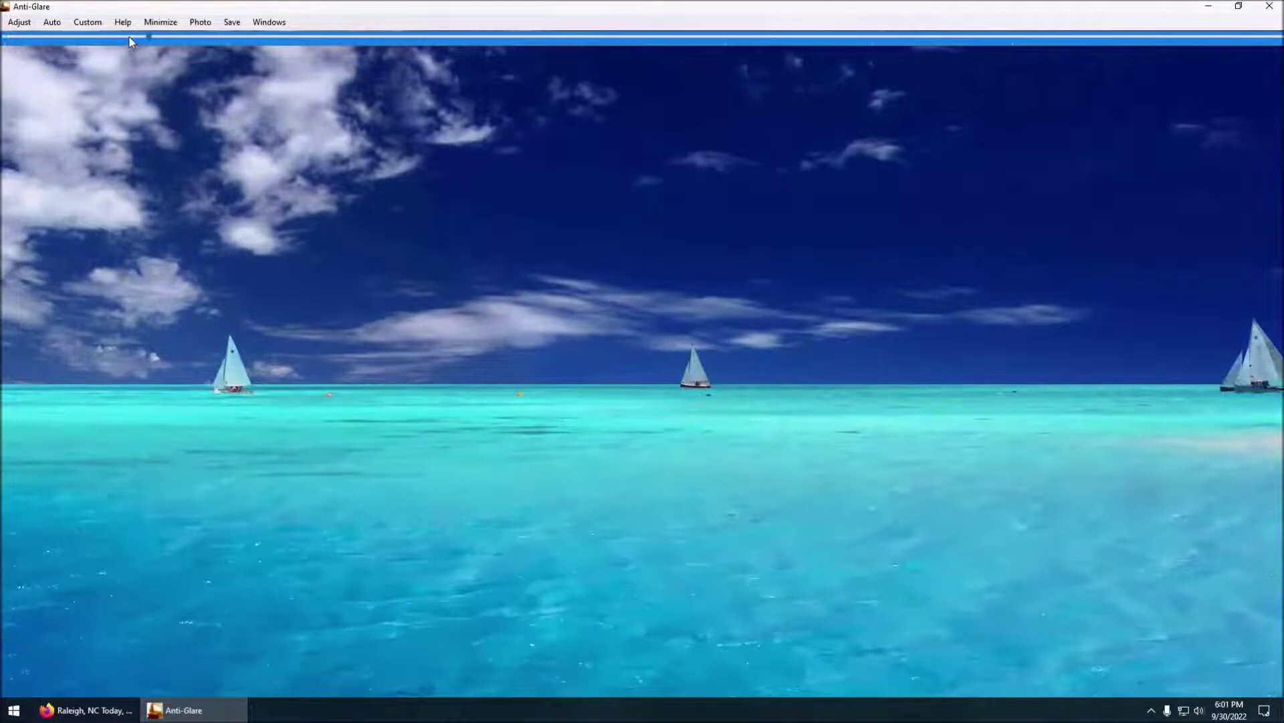
drag(221, 38, 435, 39)
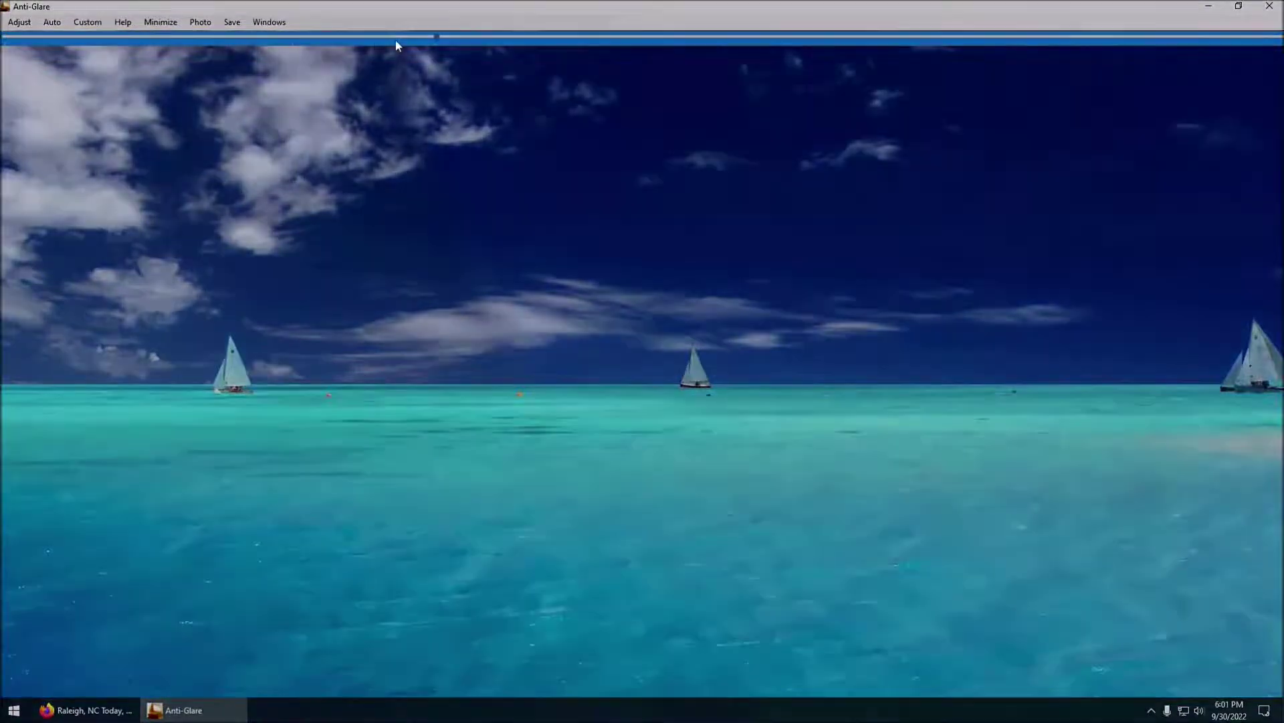
click(1209, 5)
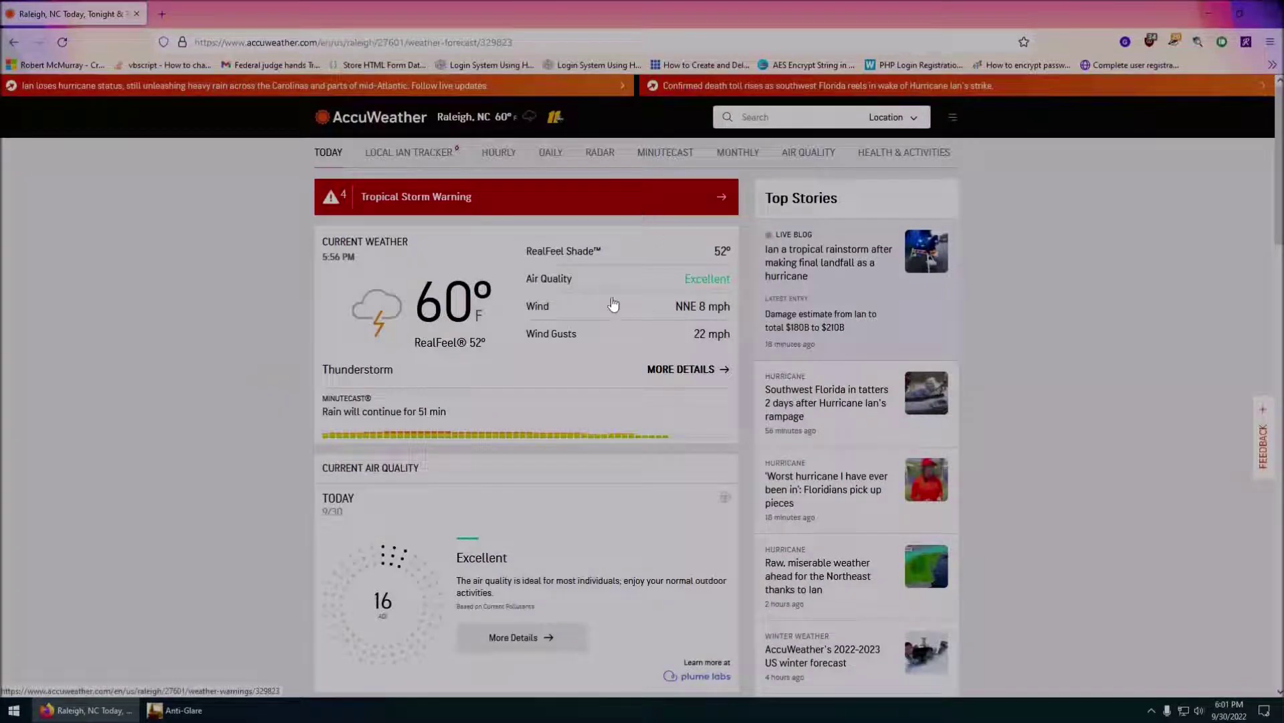
- Return to Anti-Glare and lighten the screen dimming by two notches
click(211, 715)
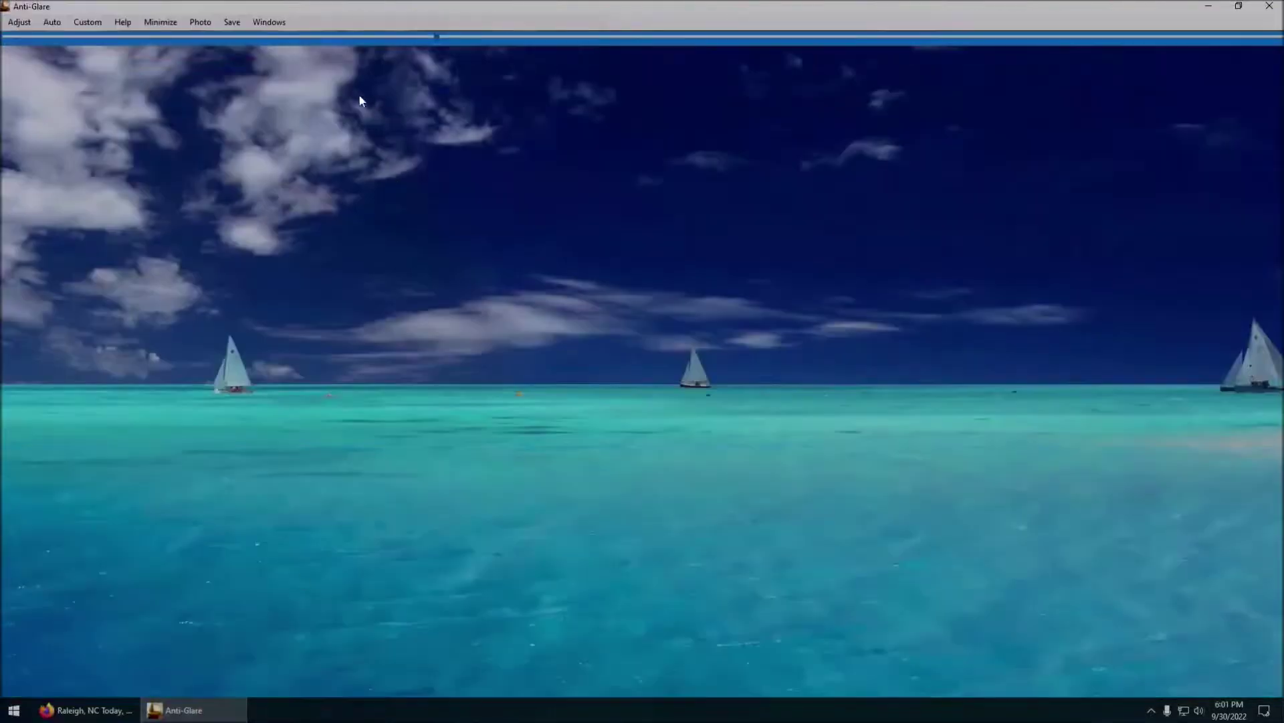
click(295, 37)
click(182, 39)
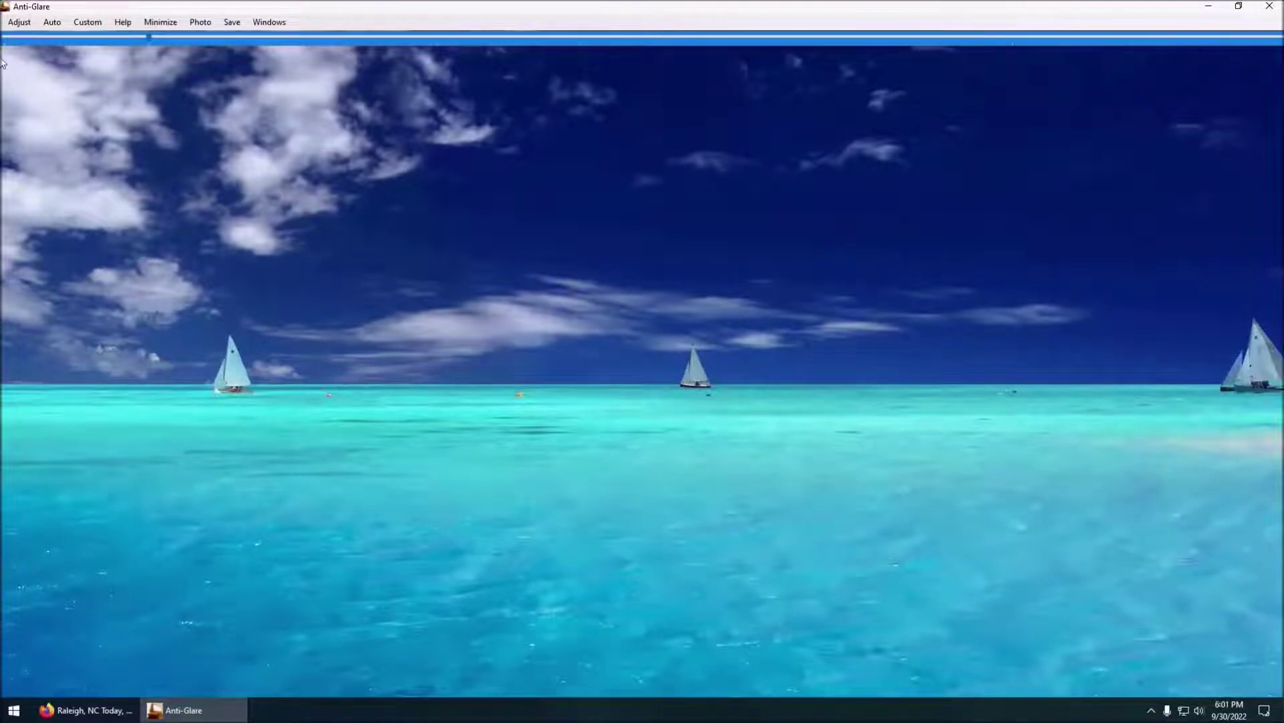
click(14, 23)
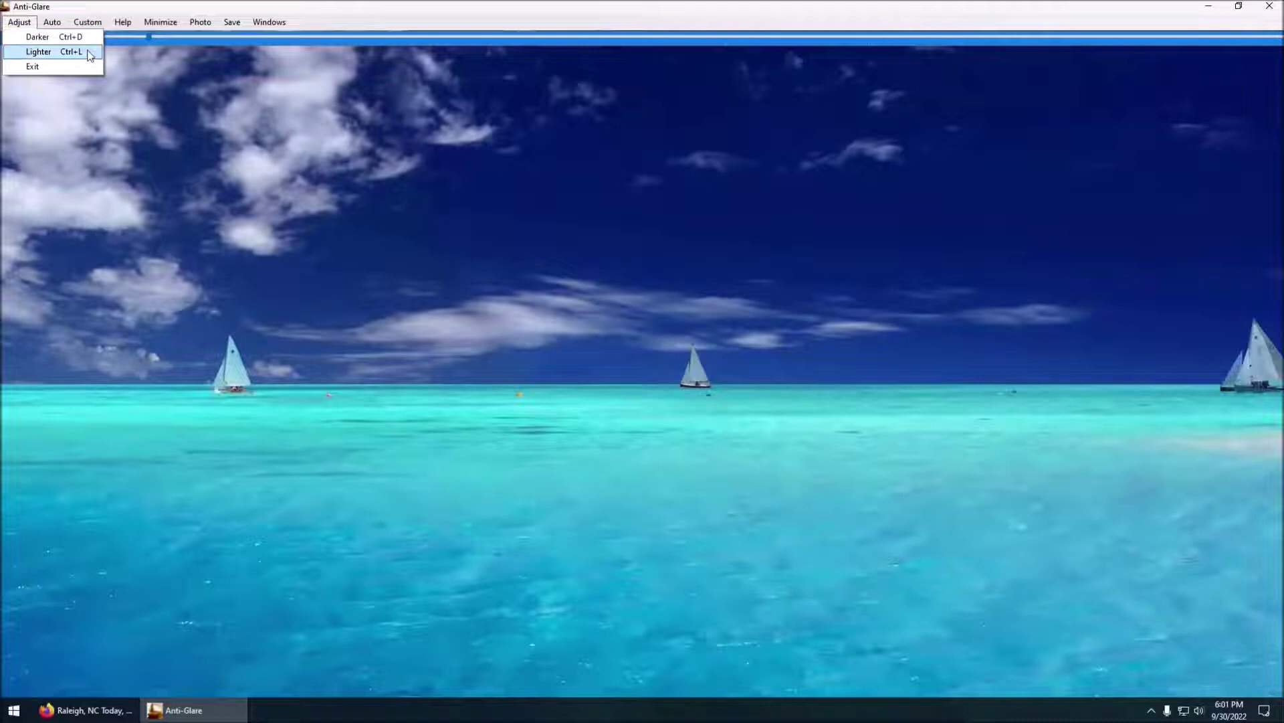
click(168, 99)
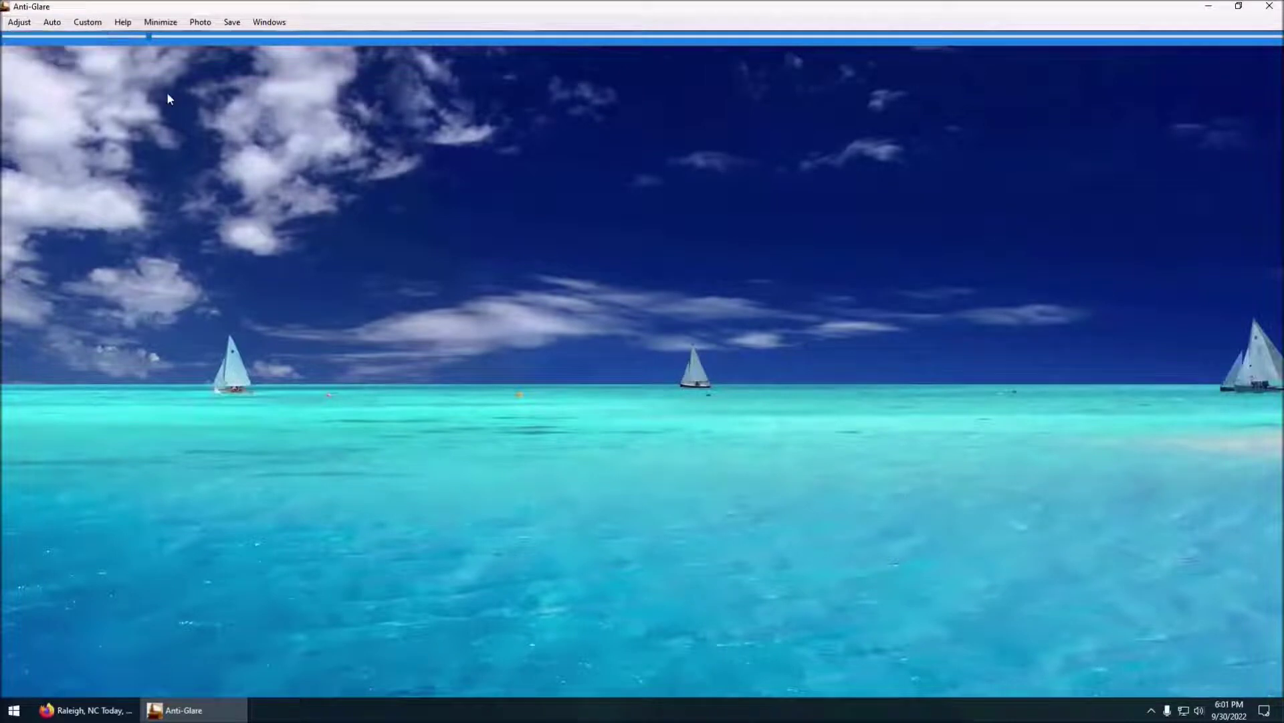
- Set Auto-Lighten to Hours with an interval of 1 and acknowledge the message
click(49, 25)
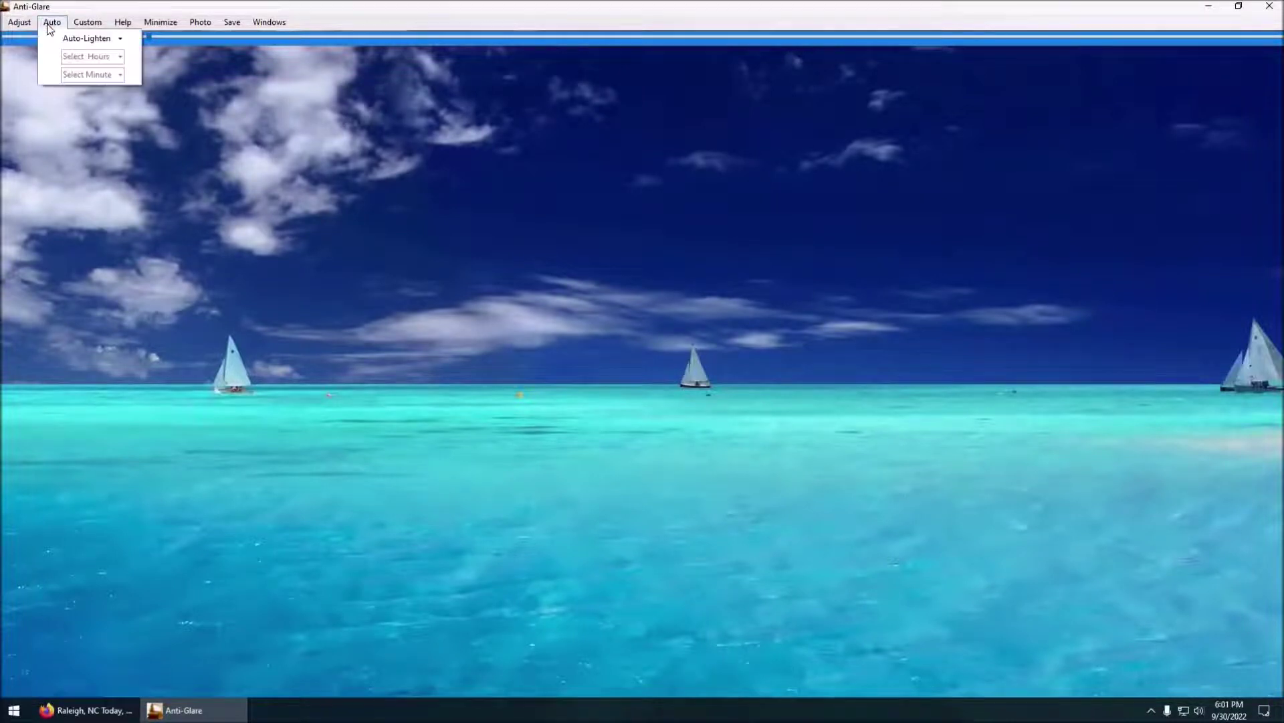
click(120, 39)
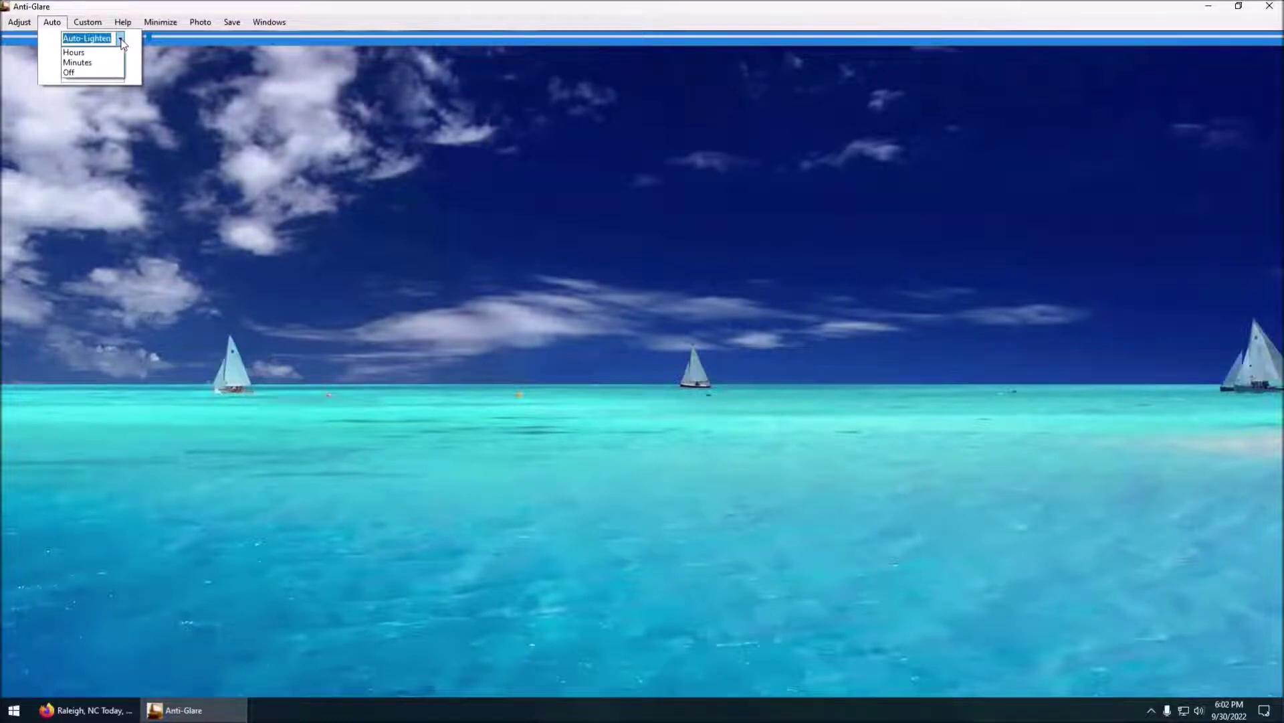
click(88, 52)
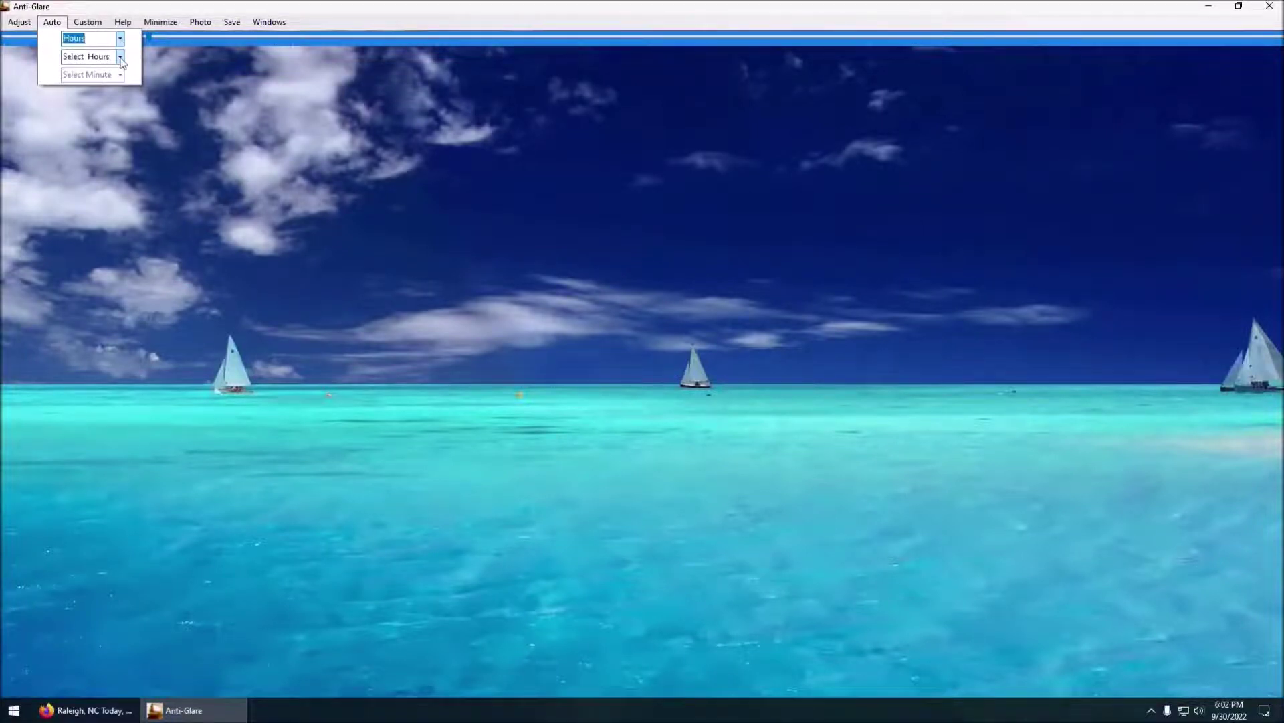
click(120, 57)
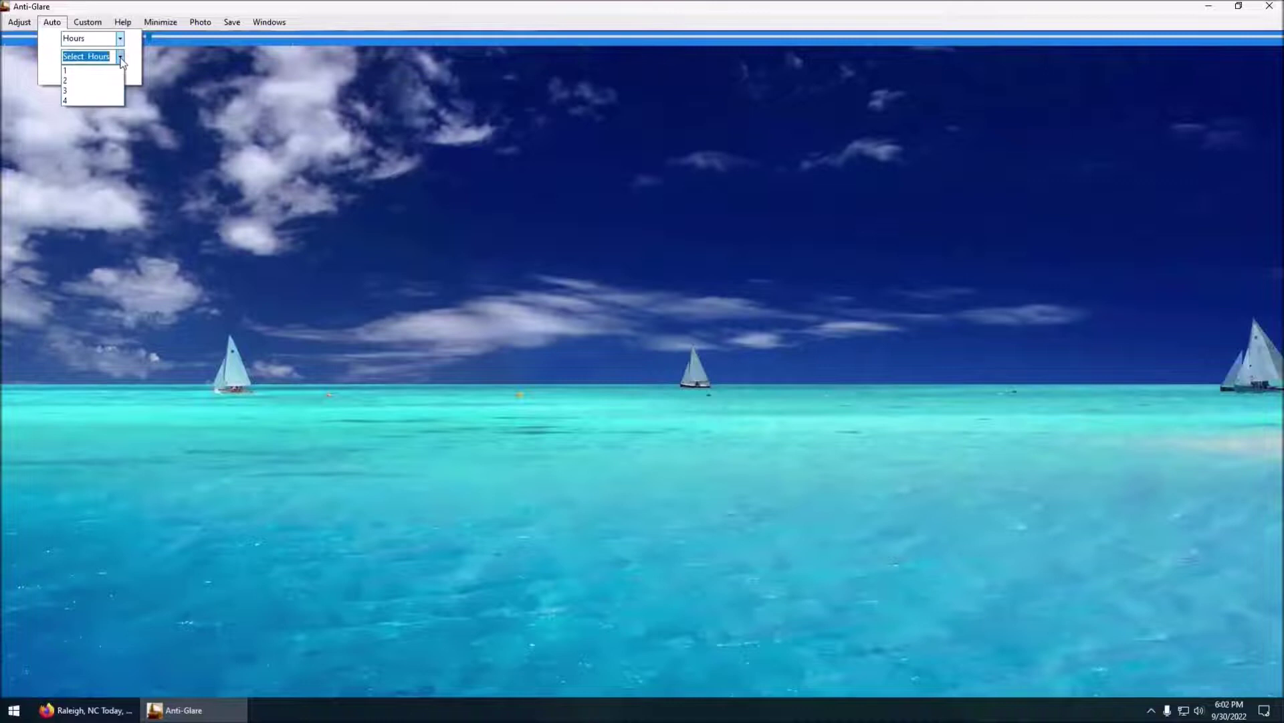
click(71, 70)
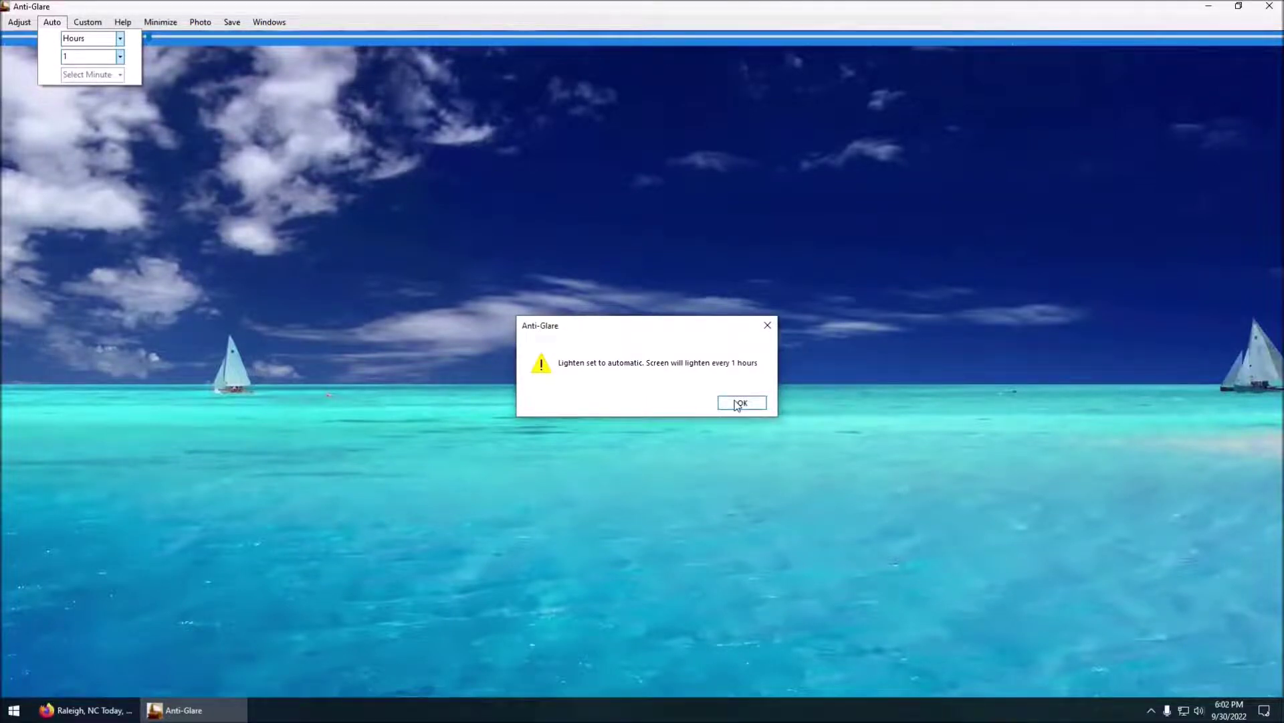
click(737, 404)
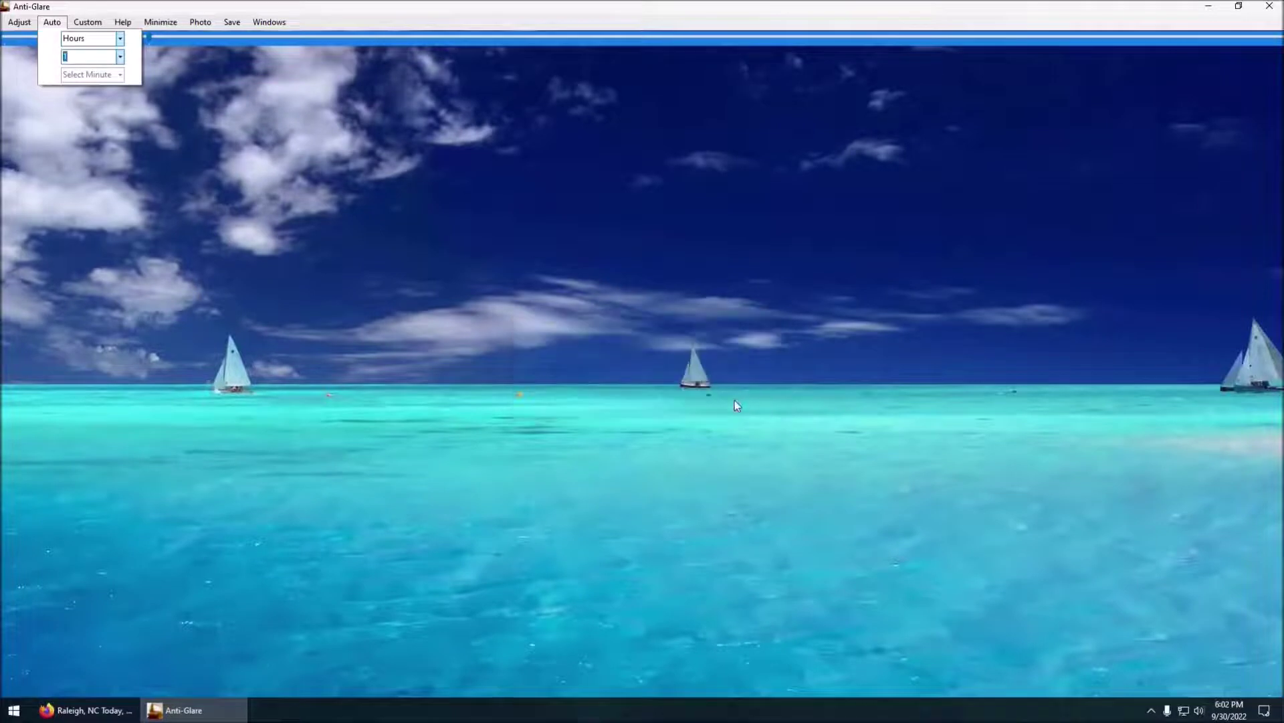
- Switch Auto-Lighten to Off
click(122, 42)
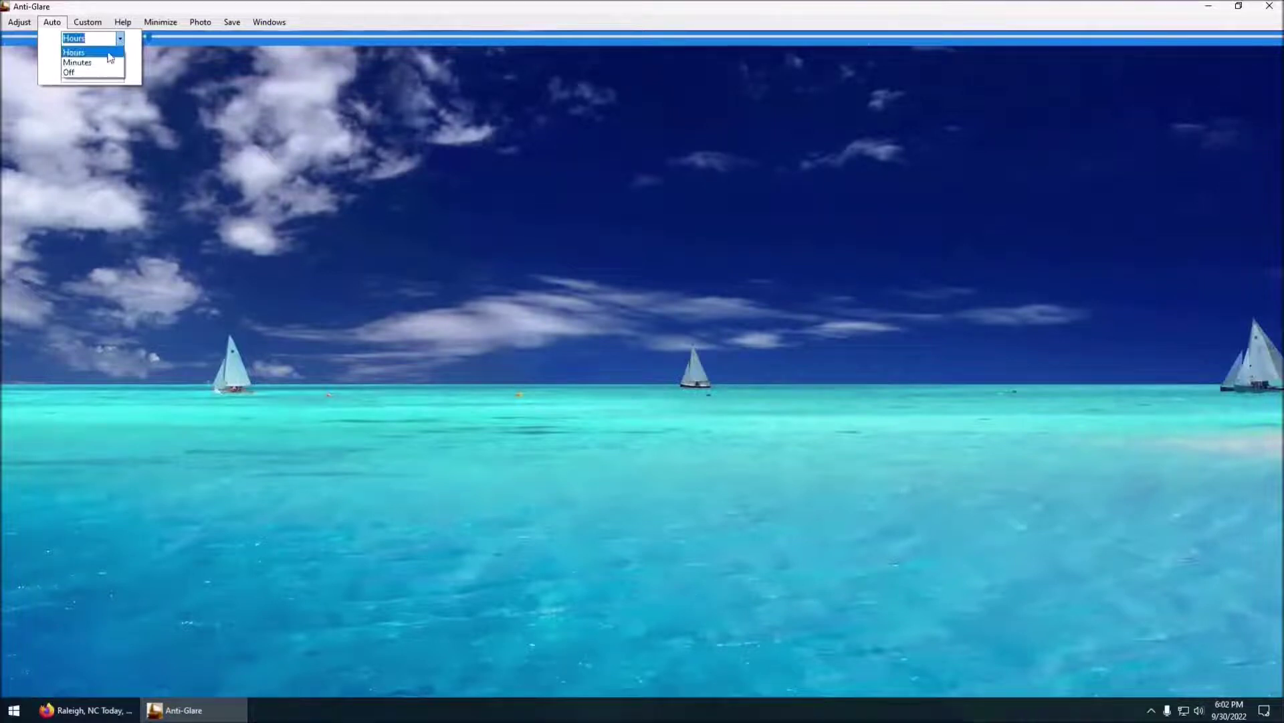
click(87, 72)
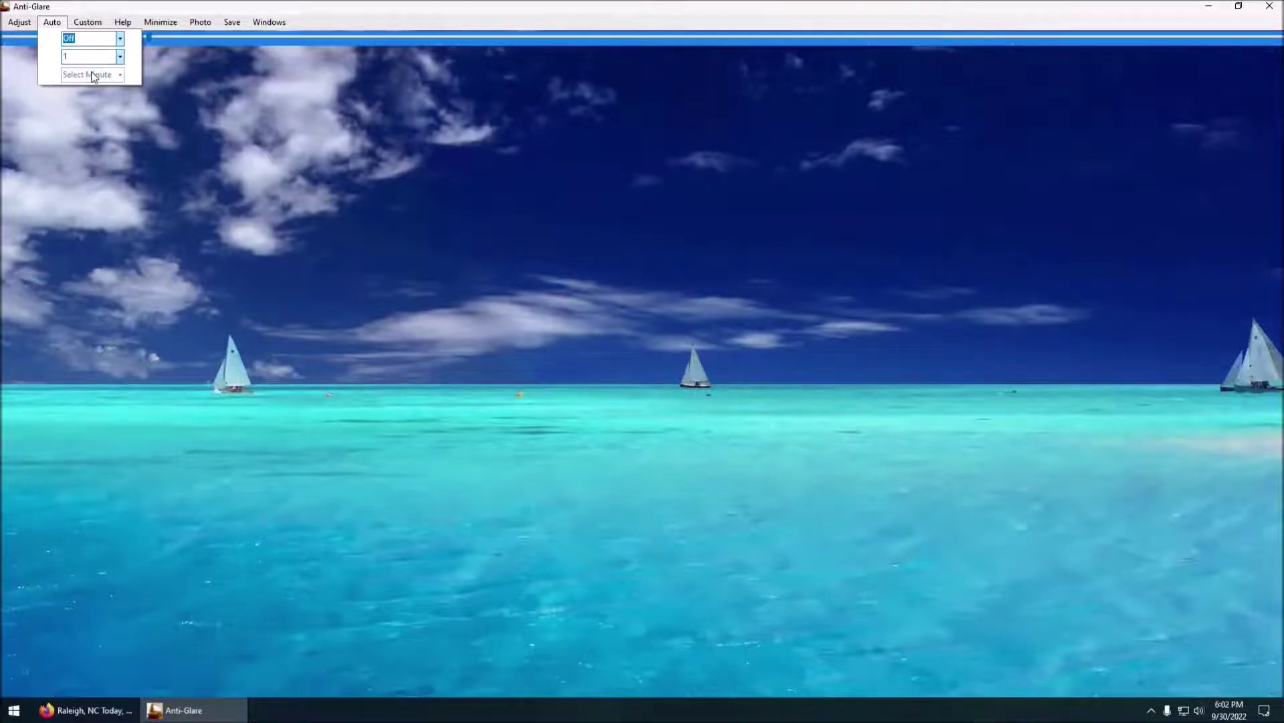
- Replace the Anti-Glare background image with the portrait picture file
click(89, 23)
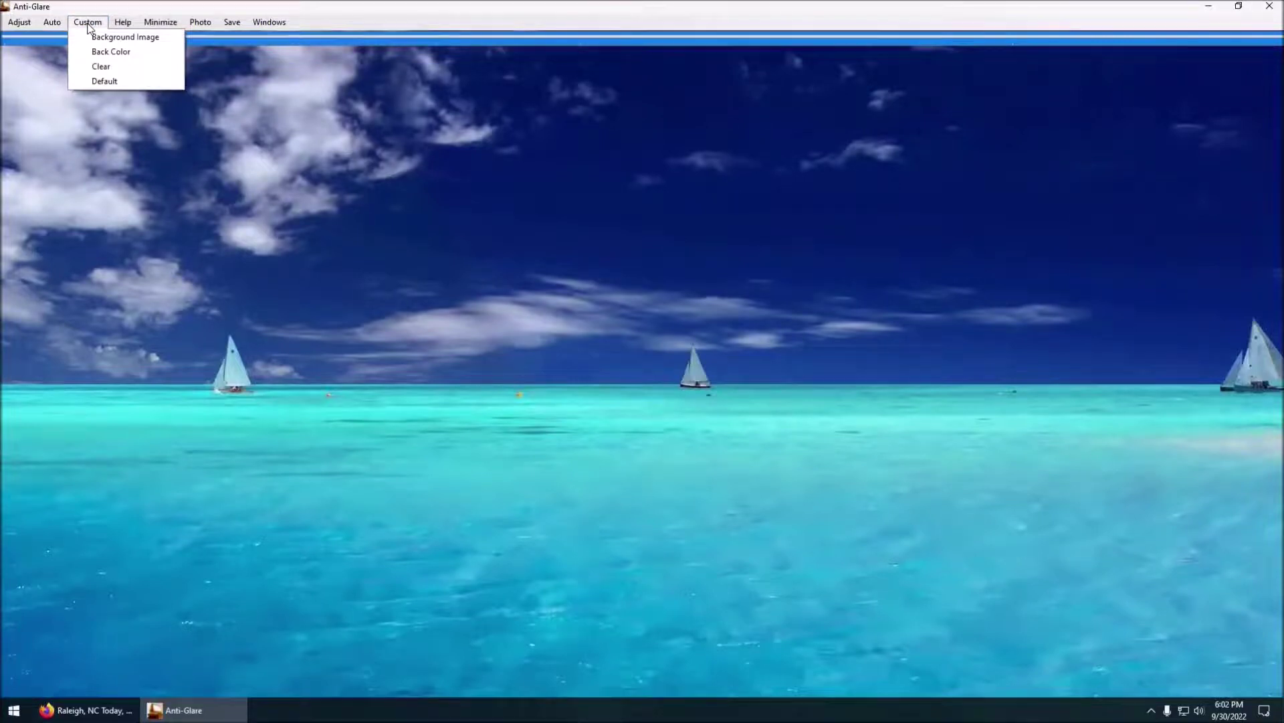
click(98, 36)
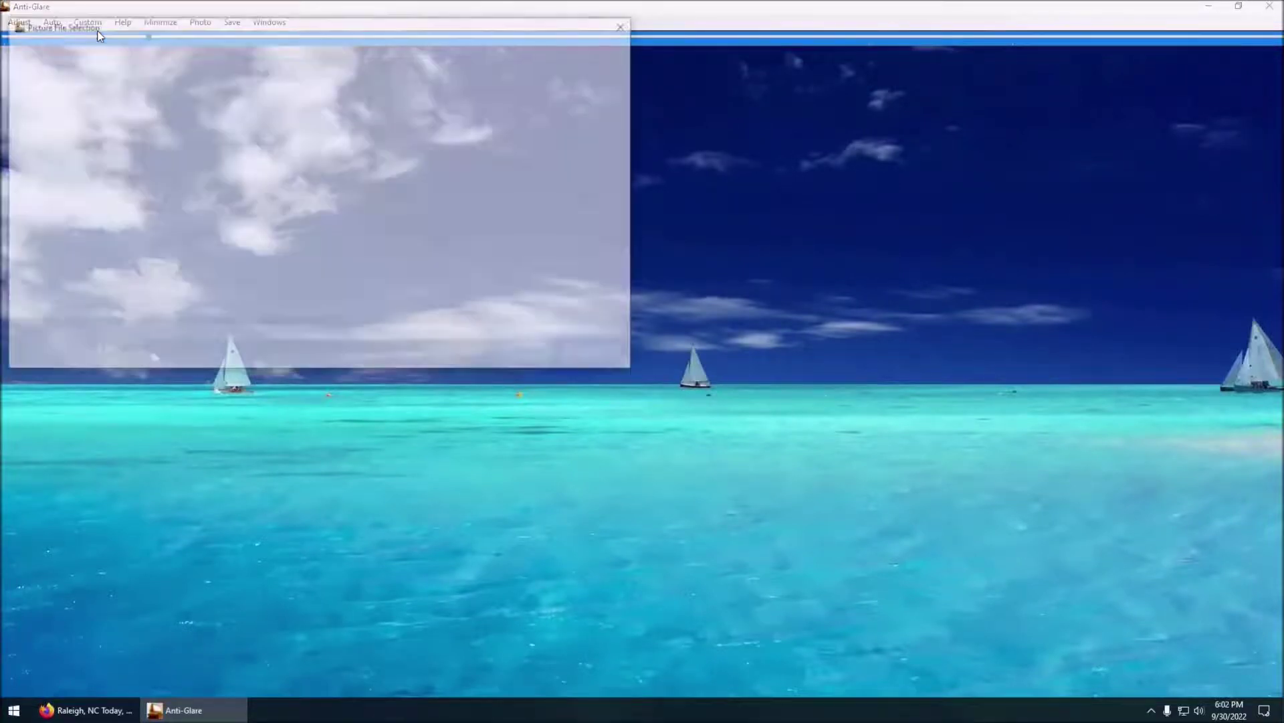
double_click(453, 131)
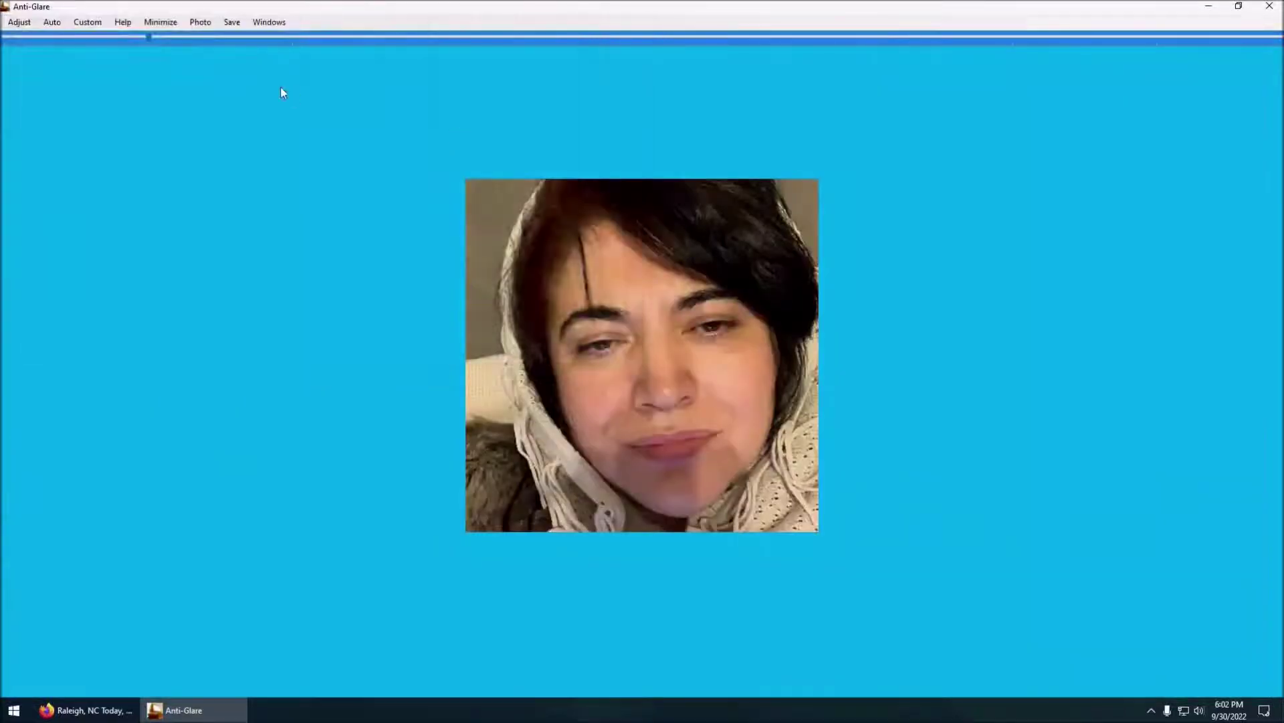
- Set the back color to the bright pink basic color and check its tint over the weather page
click(99, 26)
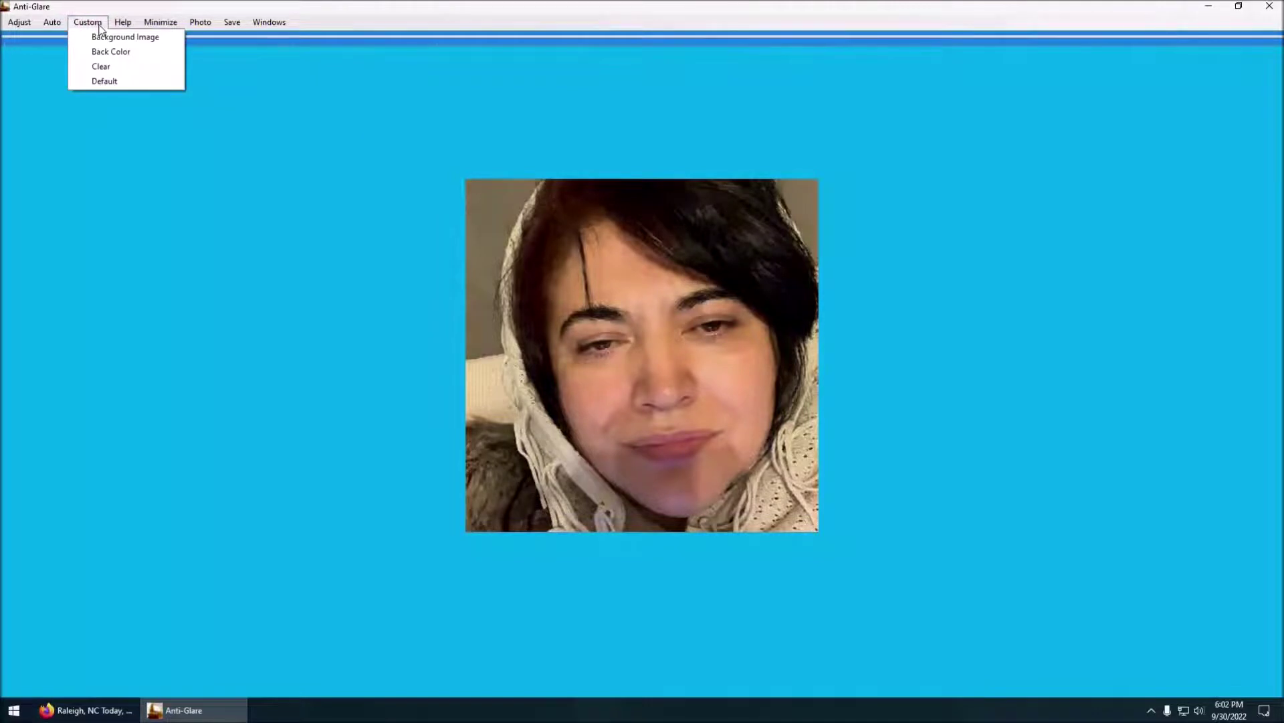
click(105, 52)
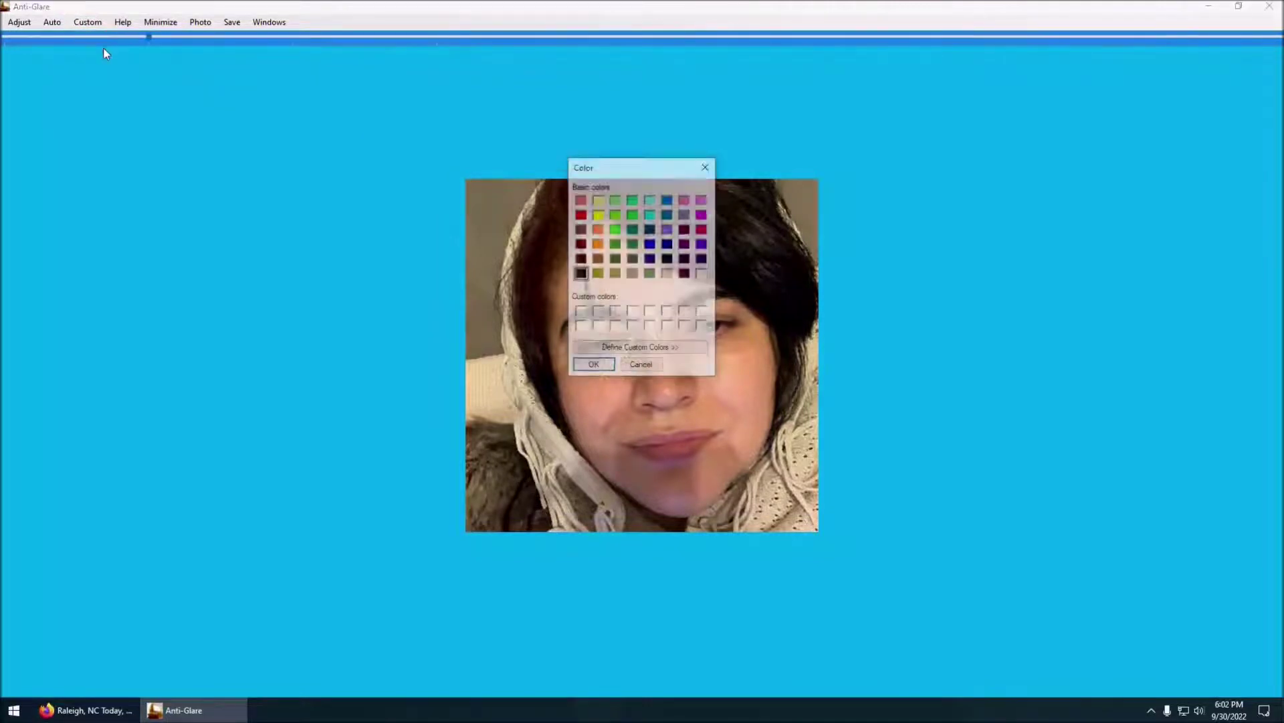
click(704, 230)
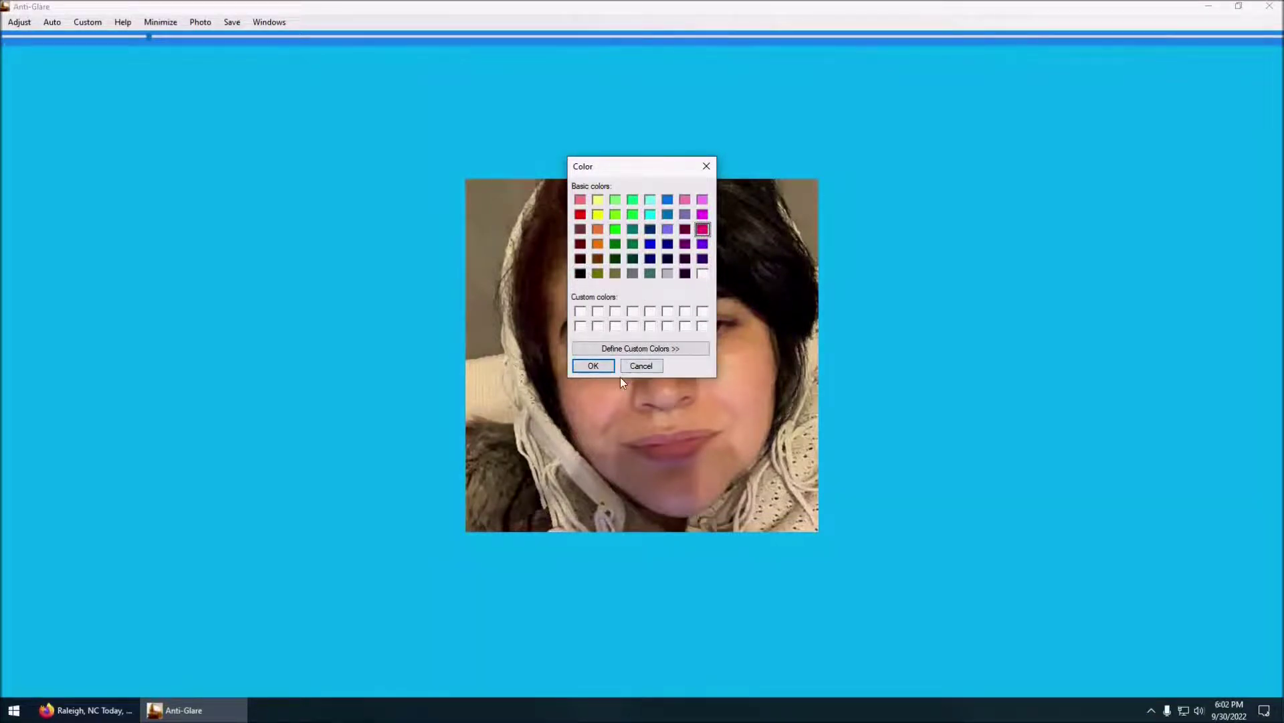
click(601, 369)
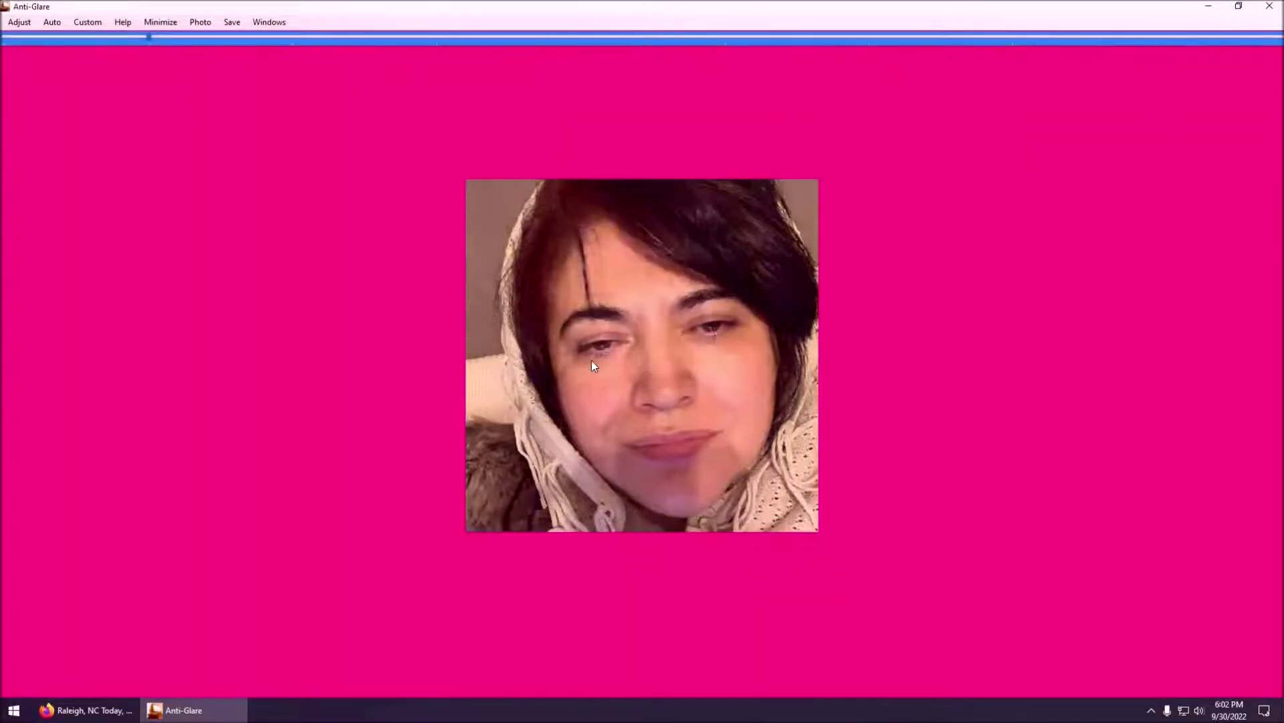
click(1212, 7)
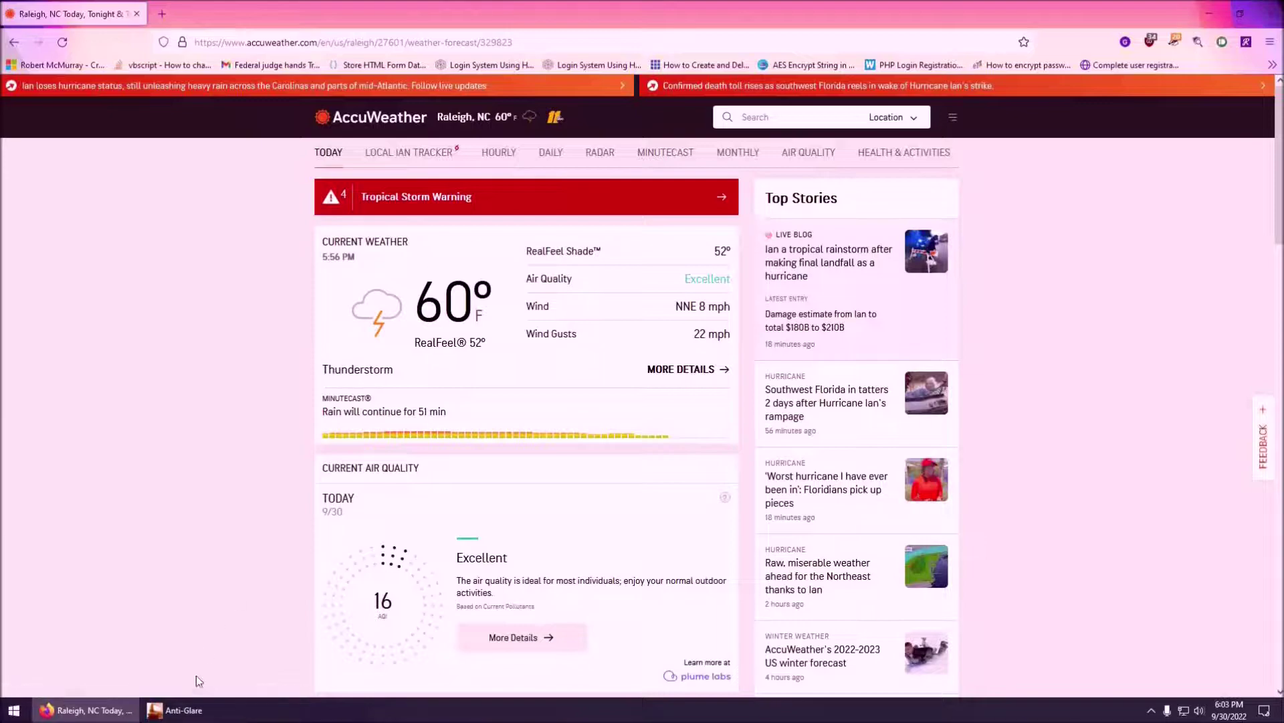
click(175, 710)
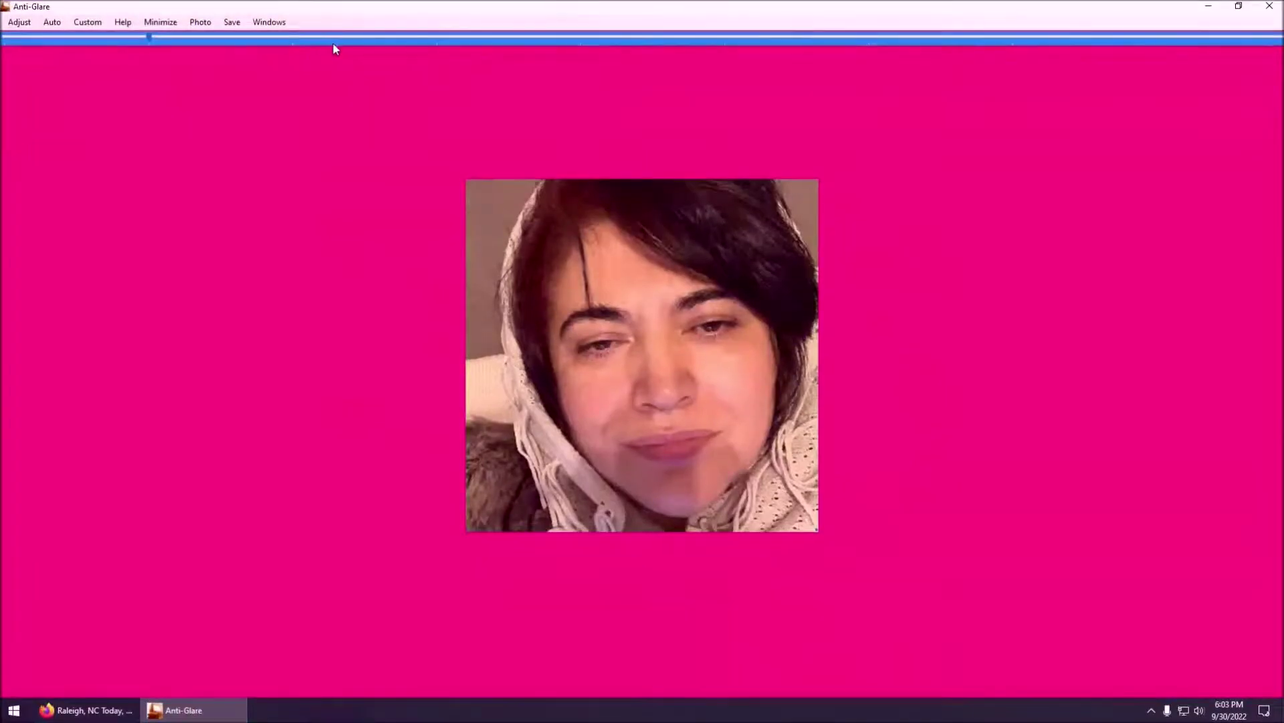
- Strengthen the pink screen tint by two notches, view it over the weather page, and return to Anti-Glare
drag(364, 36, 437, 37)
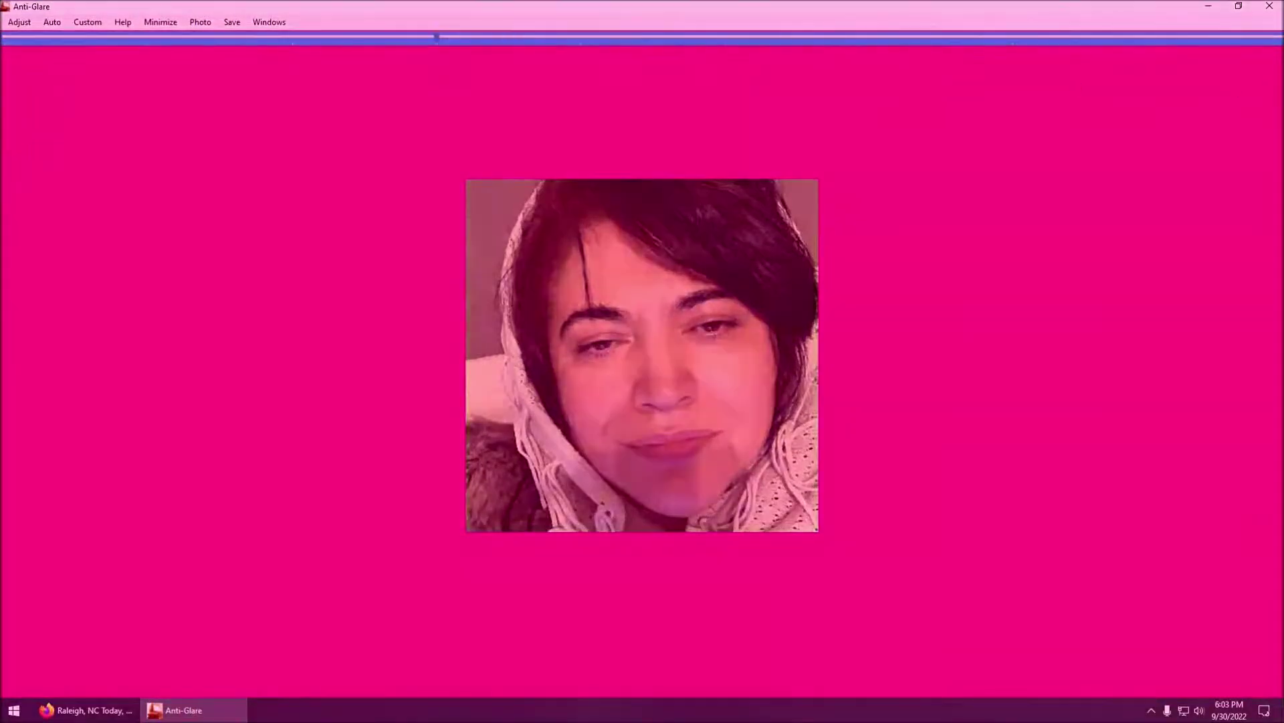
click(1204, 8)
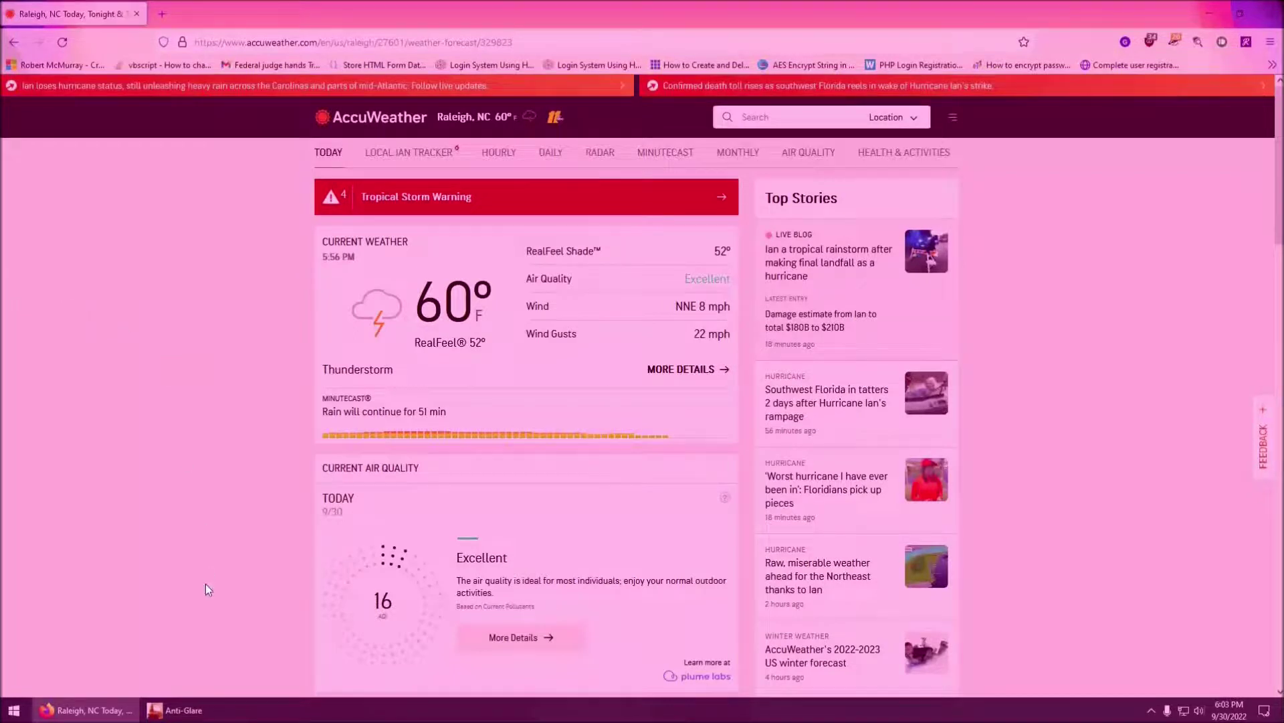
mouse_move(176, 709)
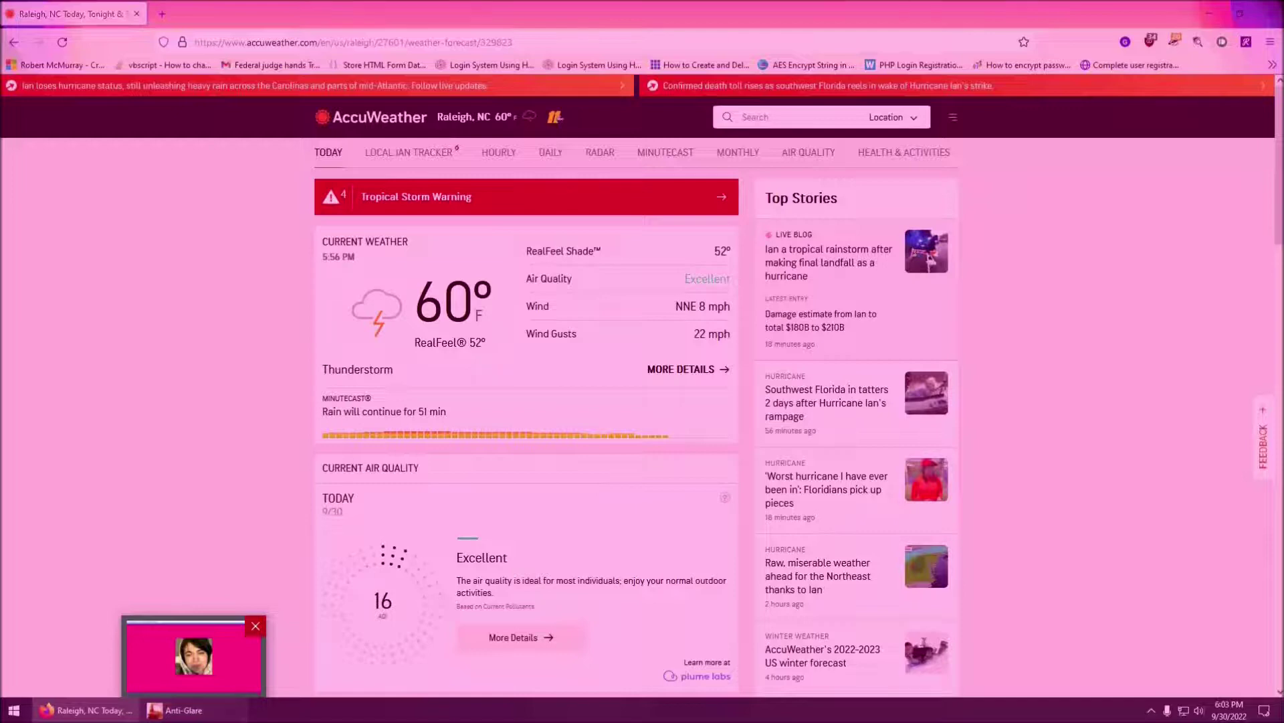
click(194, 653)
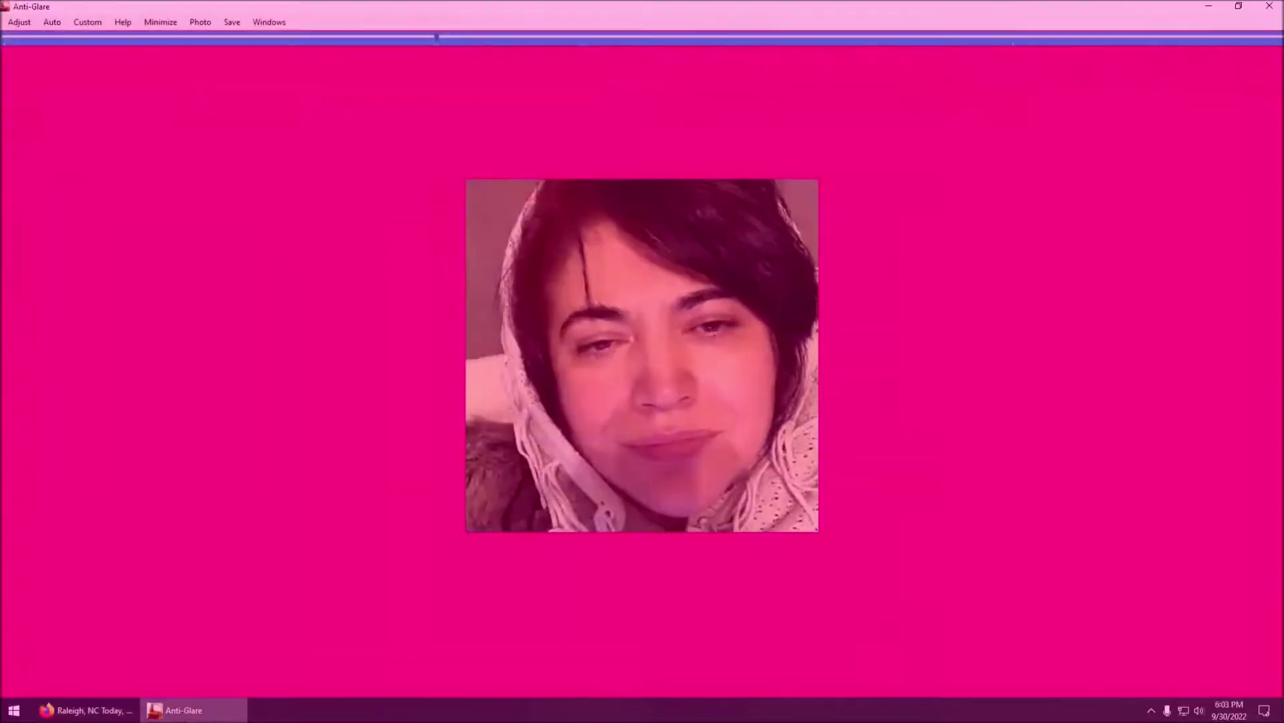
- Restore the default Anti-Glare background and change the back color from pink to a neutral dark color
click(87, 24)
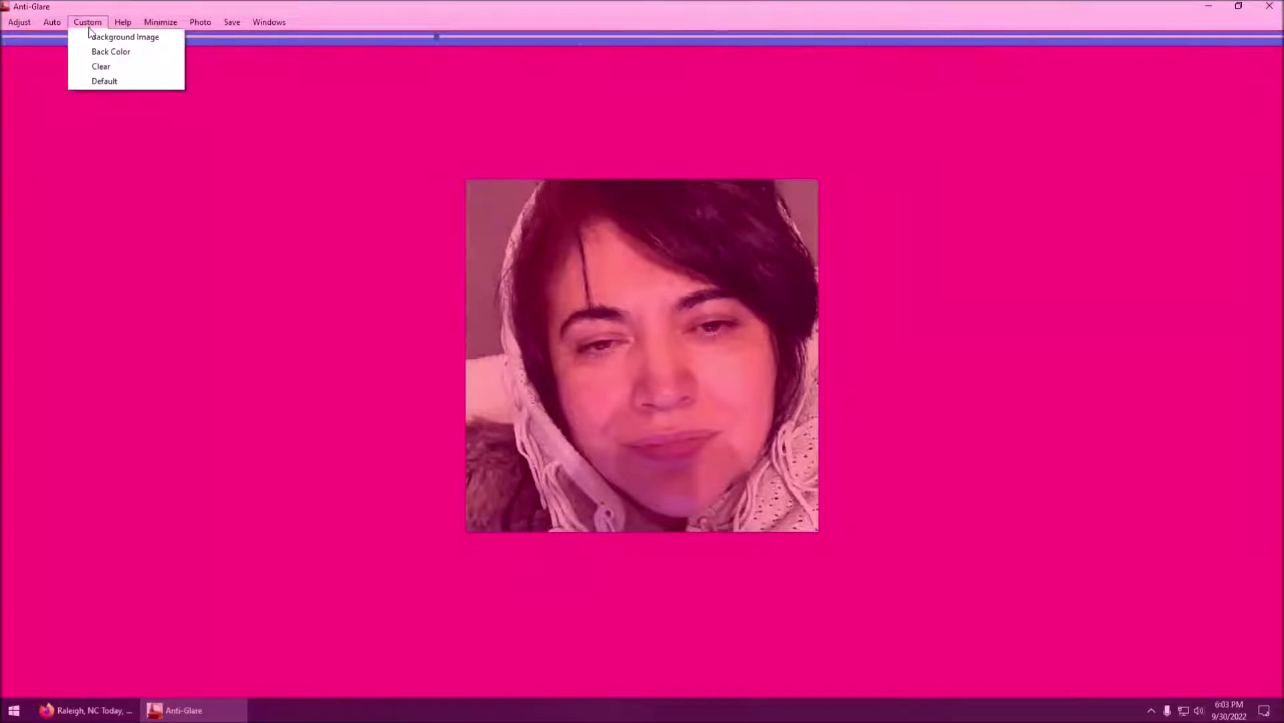
click(109, 83)
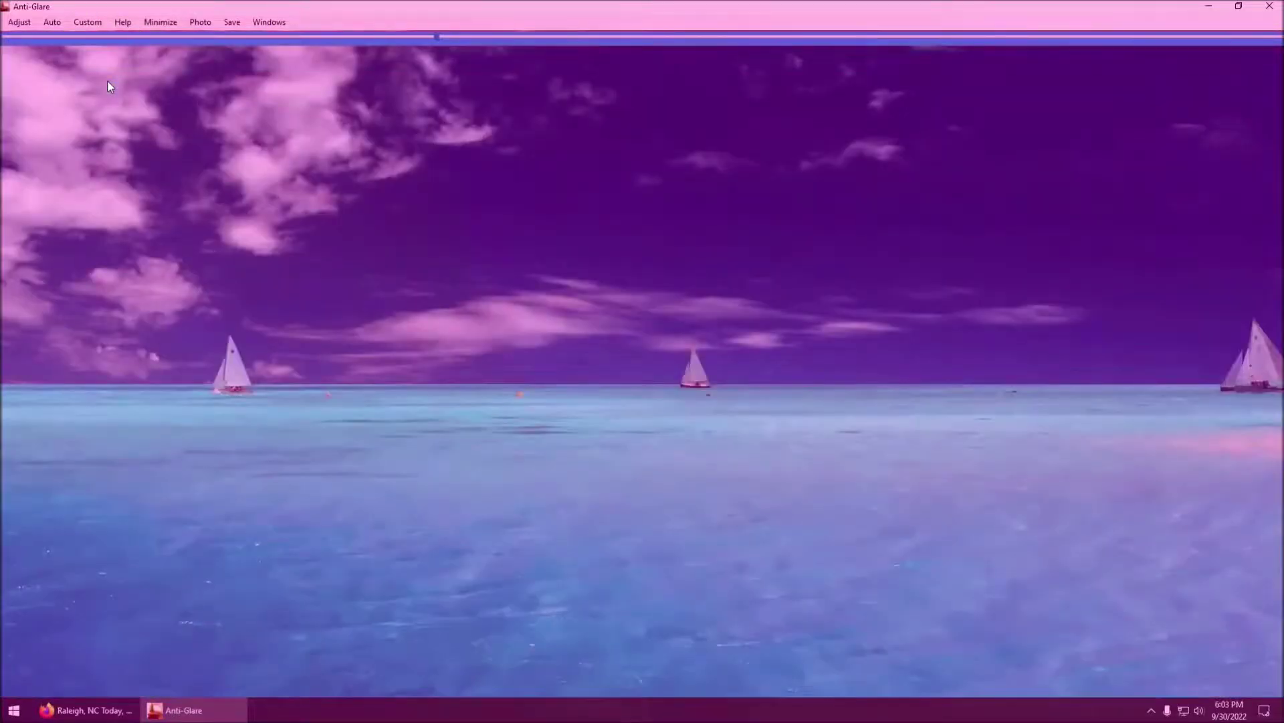
click(88, 23)
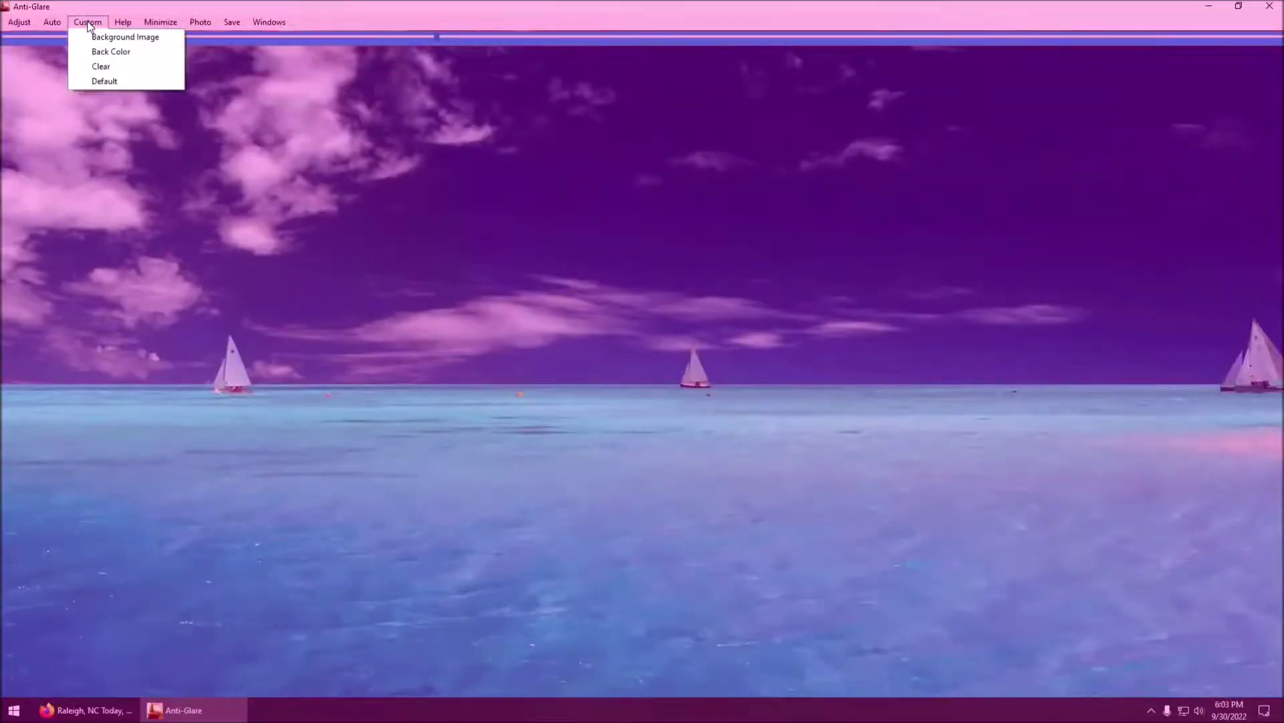
click(109, 52)
click(580, 273)
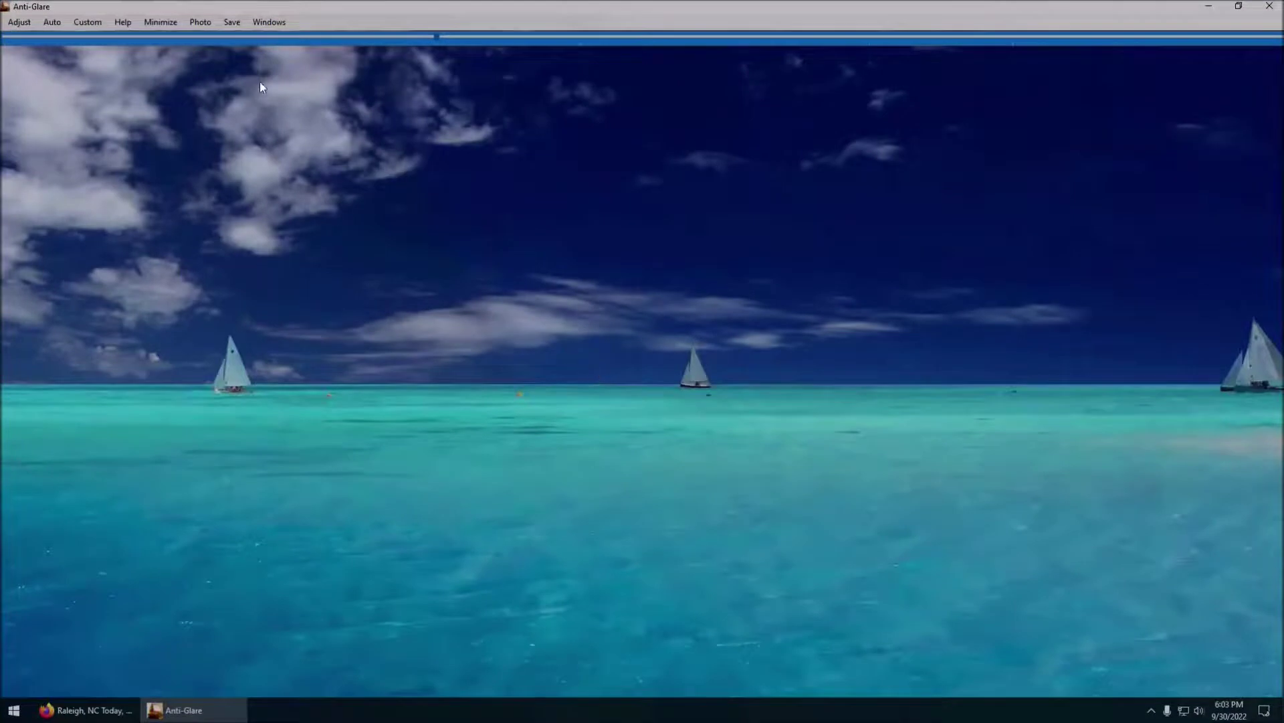
- Lower the screen dimming by two notches, then minimize Anti-Glare and the browser to show the desktop
drag(255, 38, 139, 39)
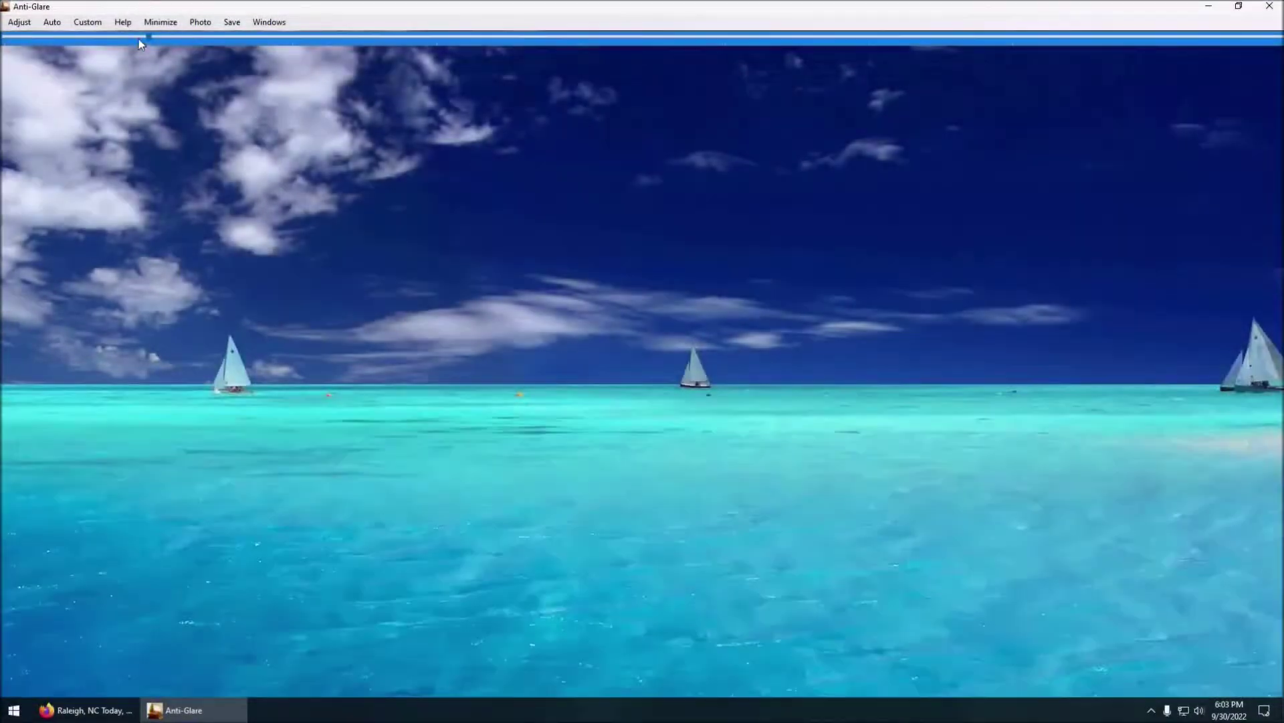
click(88, 22)
mouse_move(120, 25)
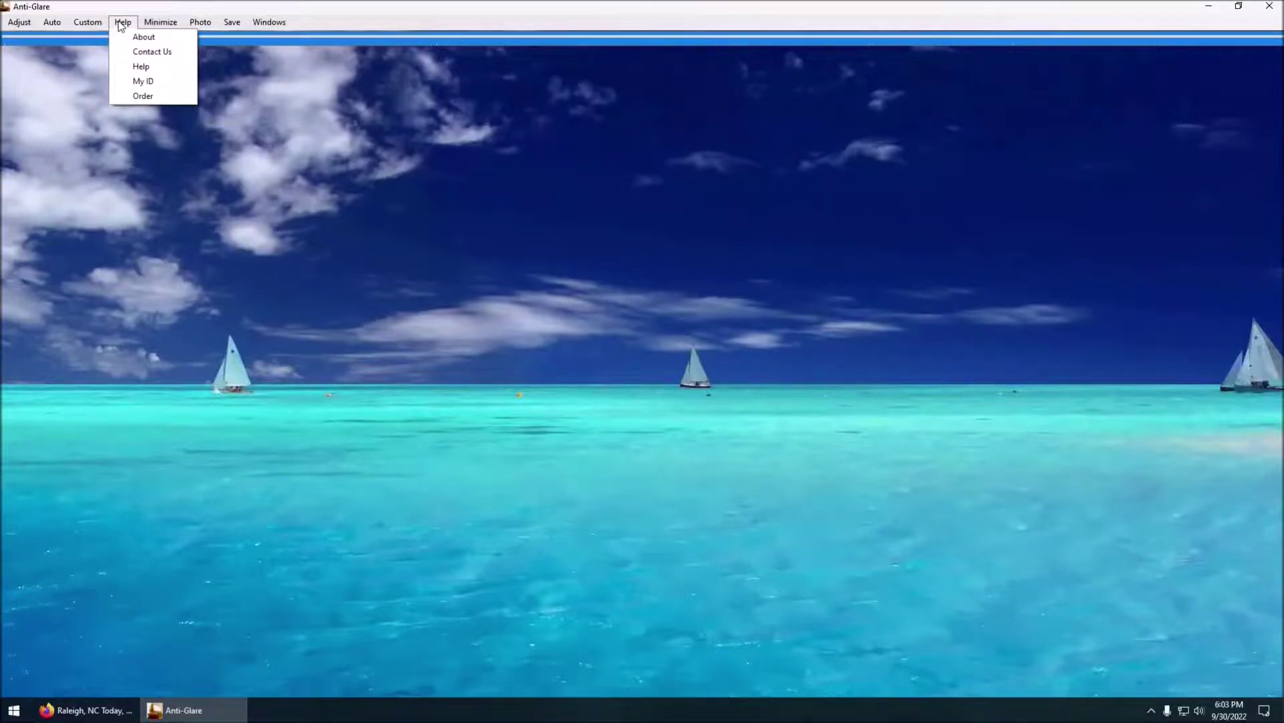
mouse_move(163, 25)
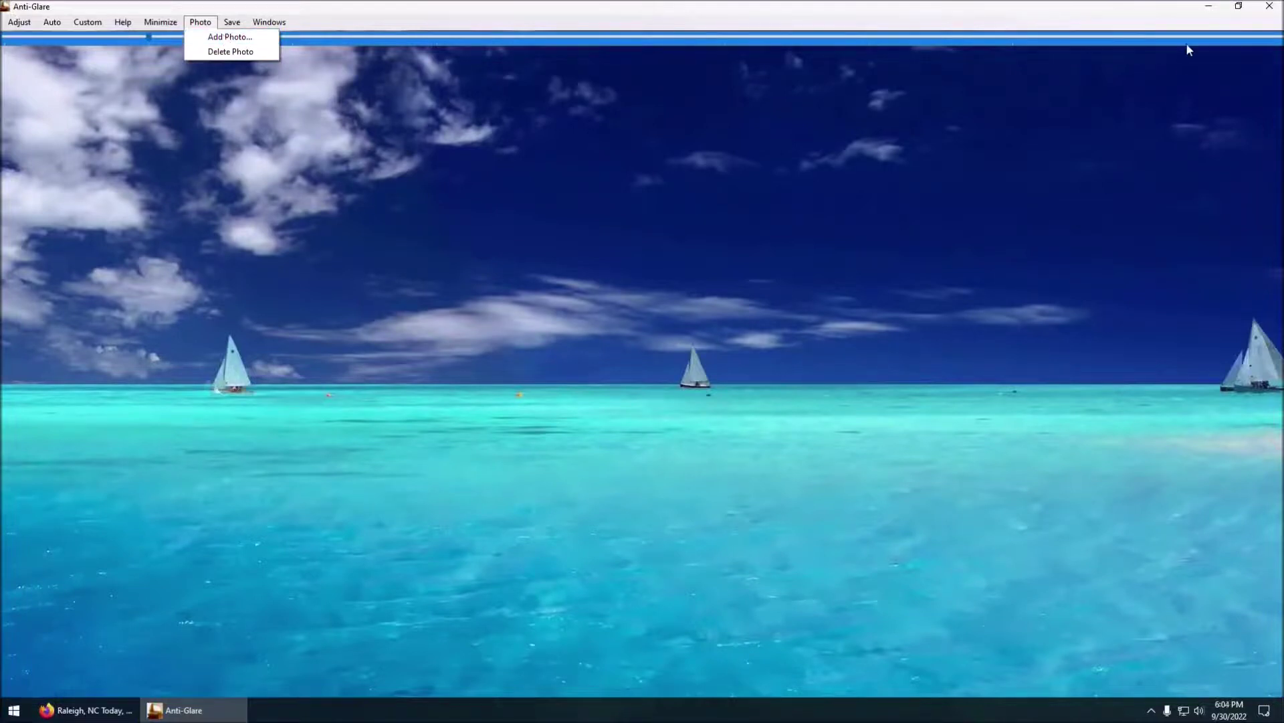
click(1208, 7)
click(1209, 7)
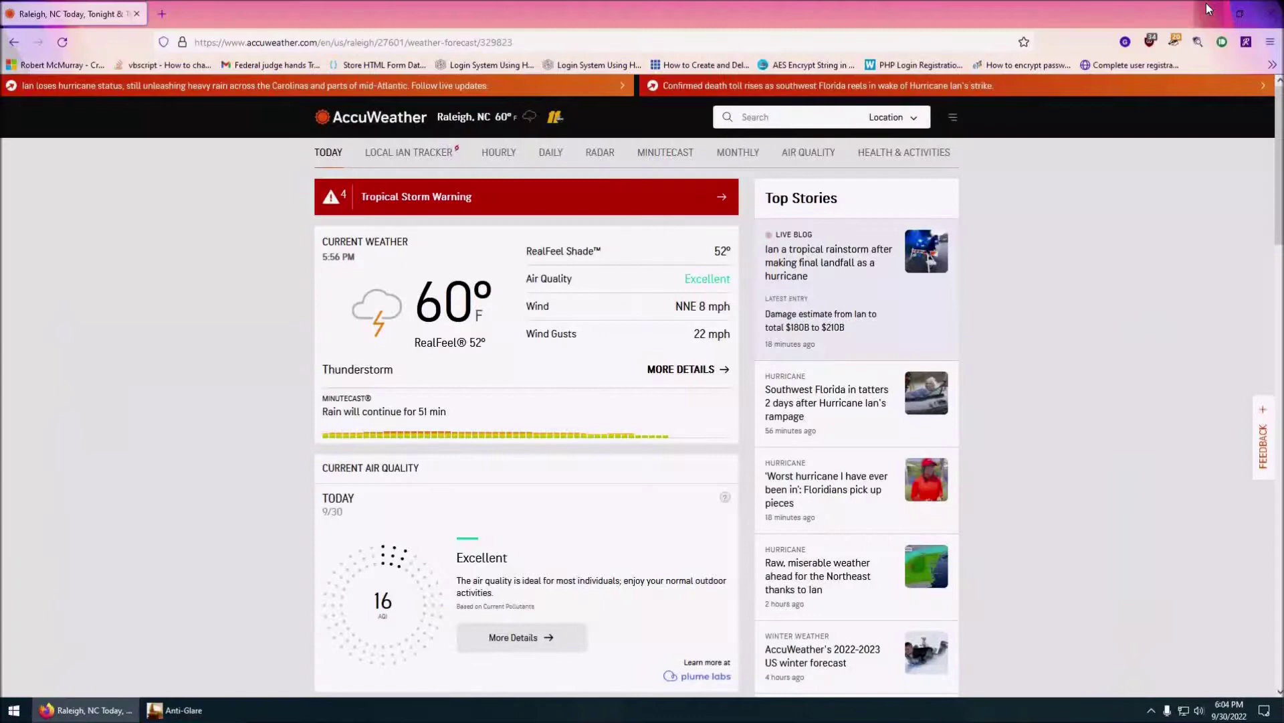
click(1210, 12)
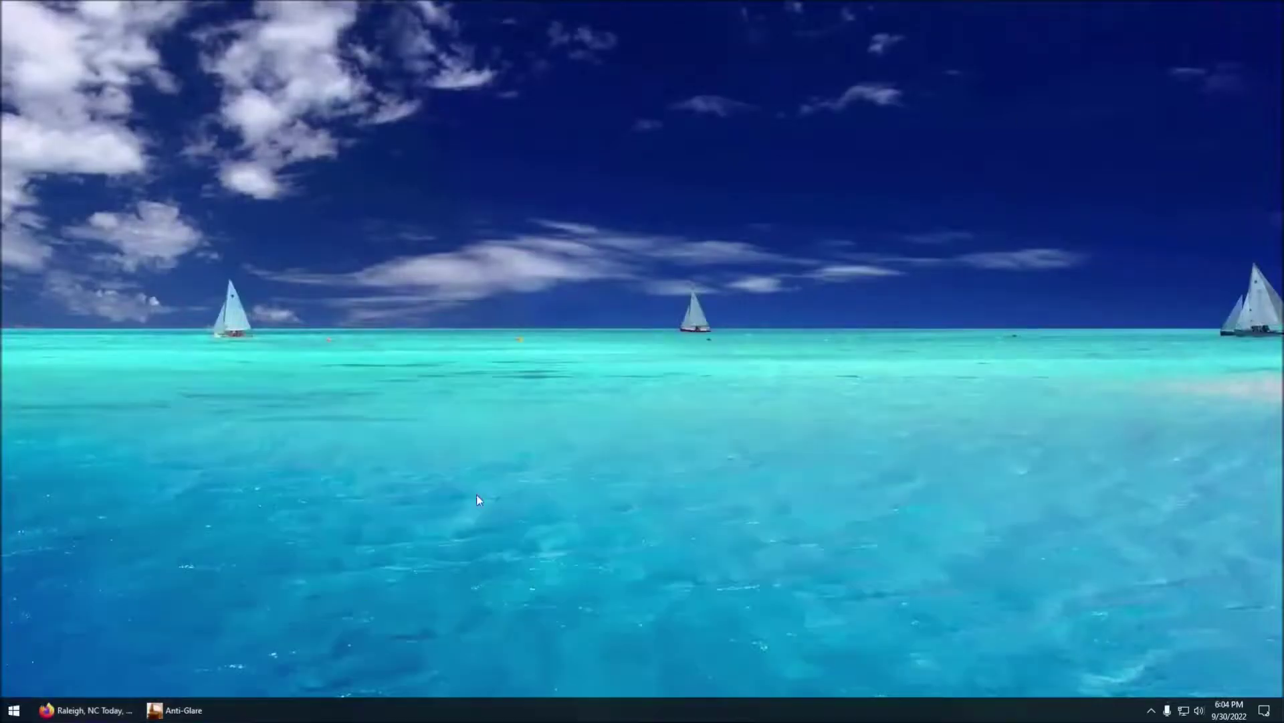
- Reopen Anti-Glare, raise the dimming by two notches, check it over the desktop, and return to Anti-Glare
click(175, 709)
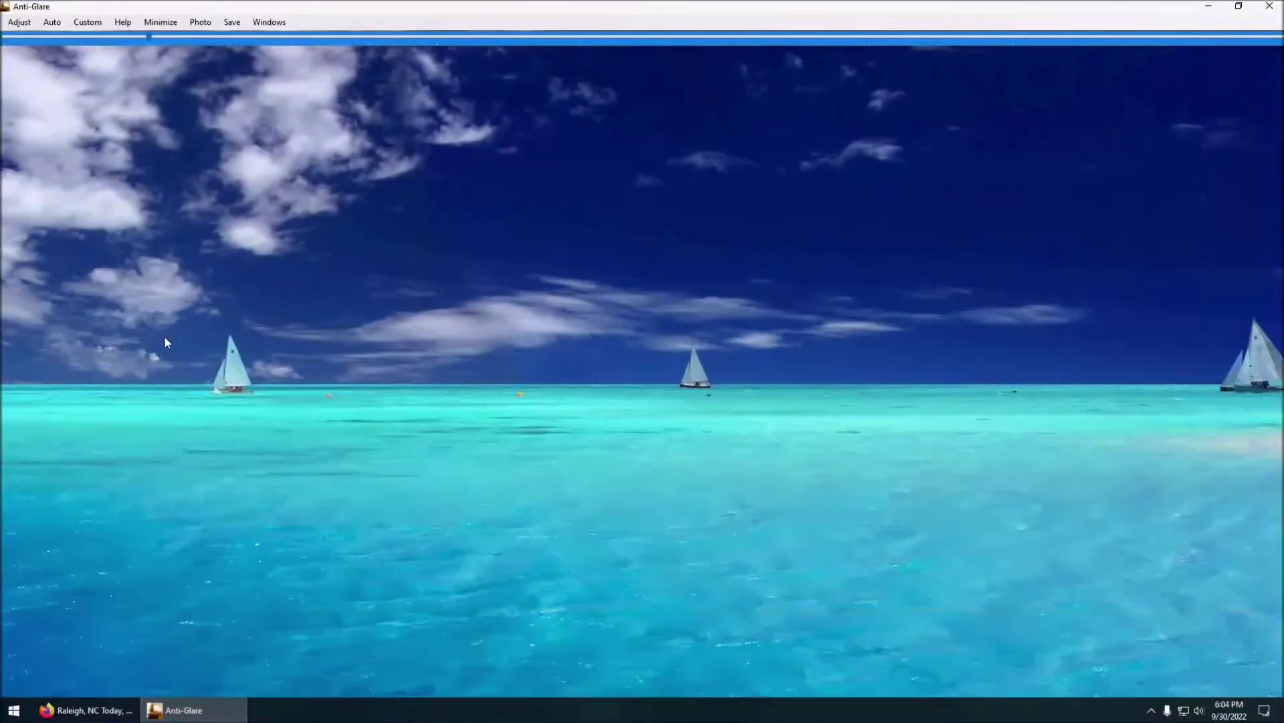
click(291, 38)
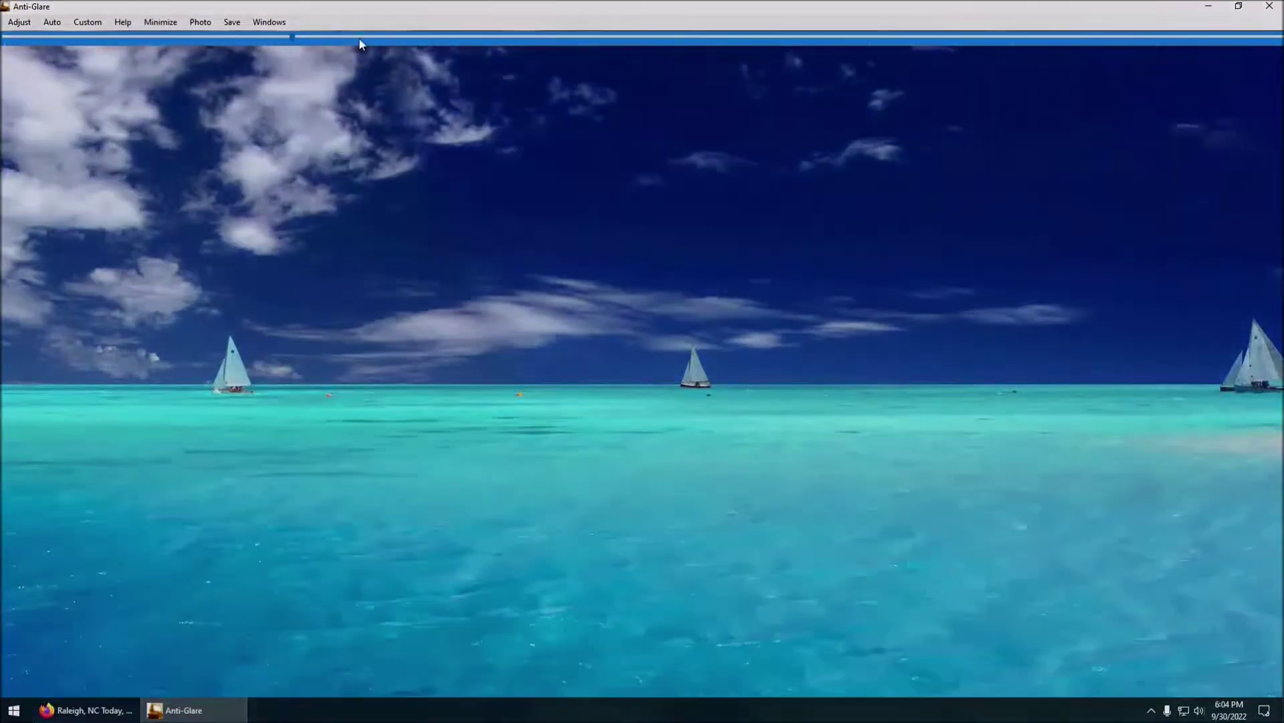
click(358, 37)
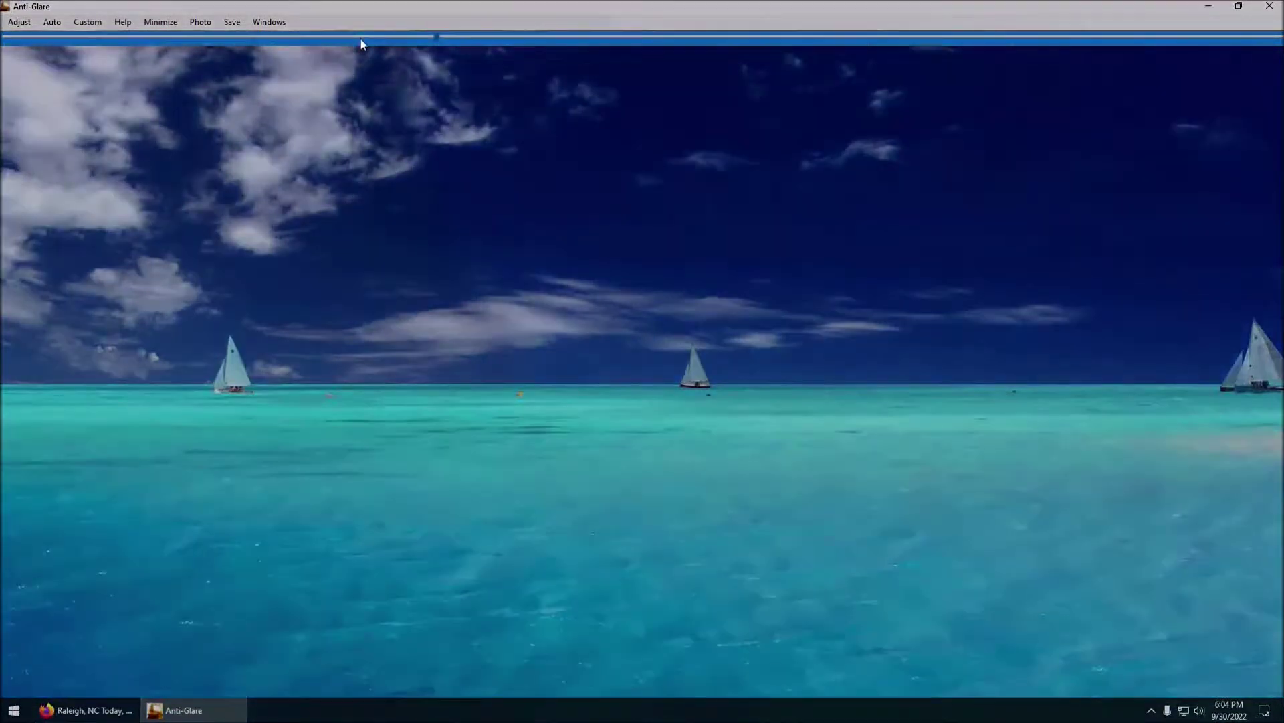
click(1207, 8)
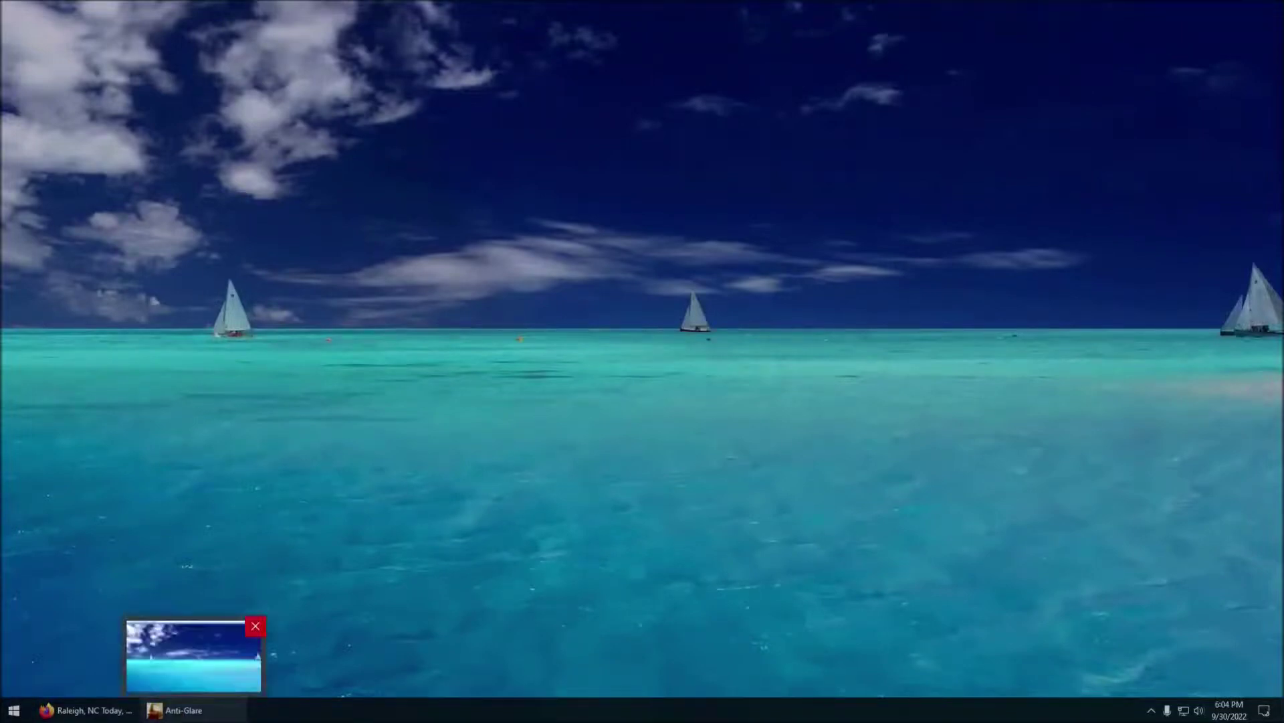
click(208, 715)
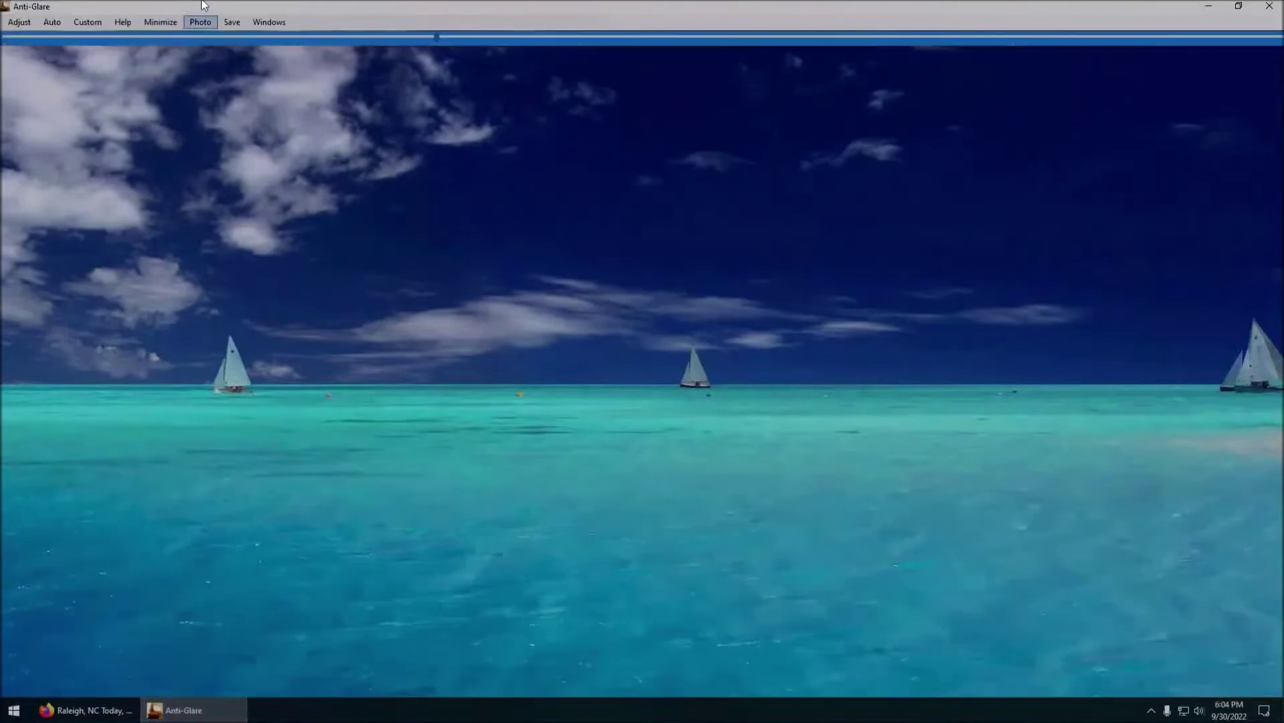
- Add the portrait picture file as an overlay photo, view it over the desktop, and return to Anti-Glare
click(194, 30)
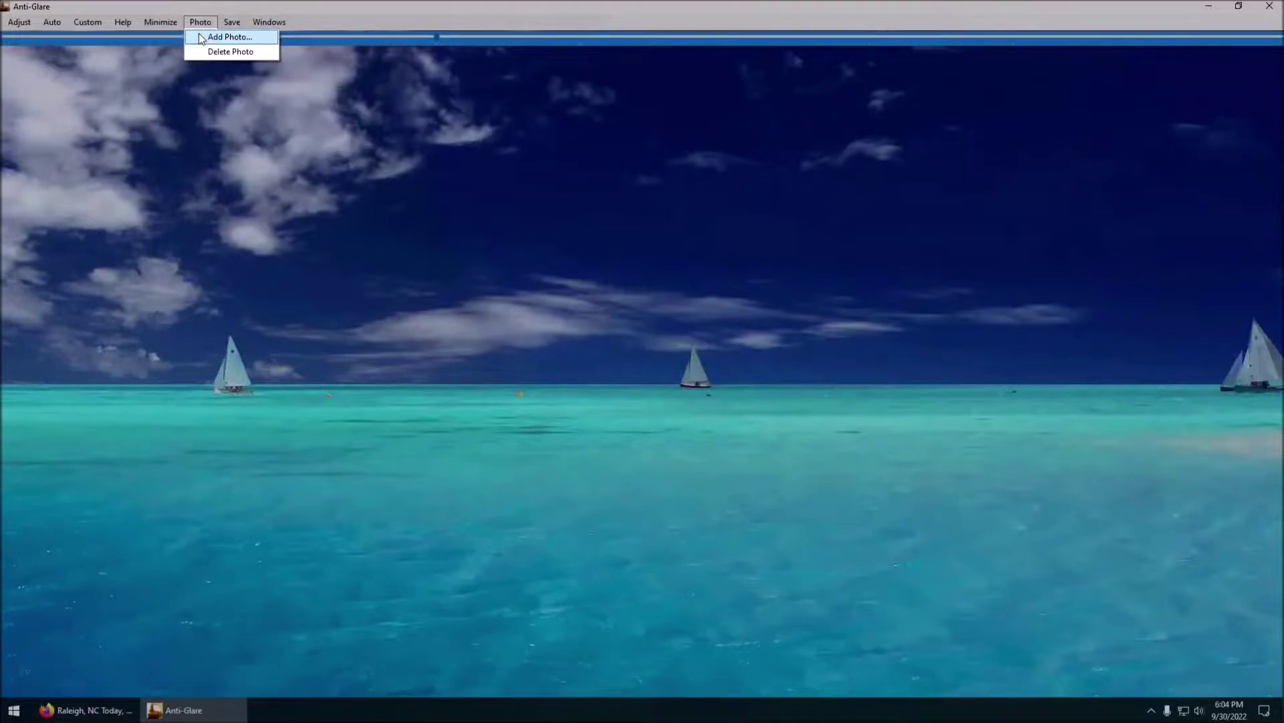
click(201, 37)
click(477, 138)
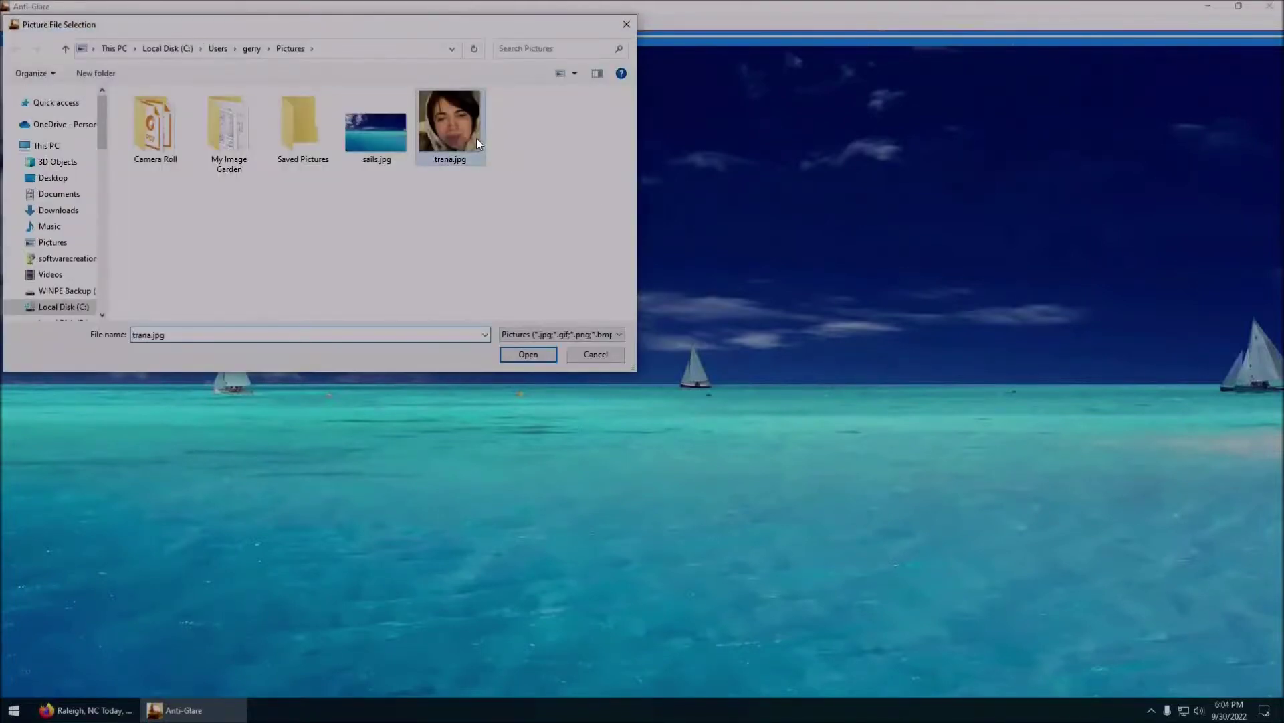
double_click(477, 139)
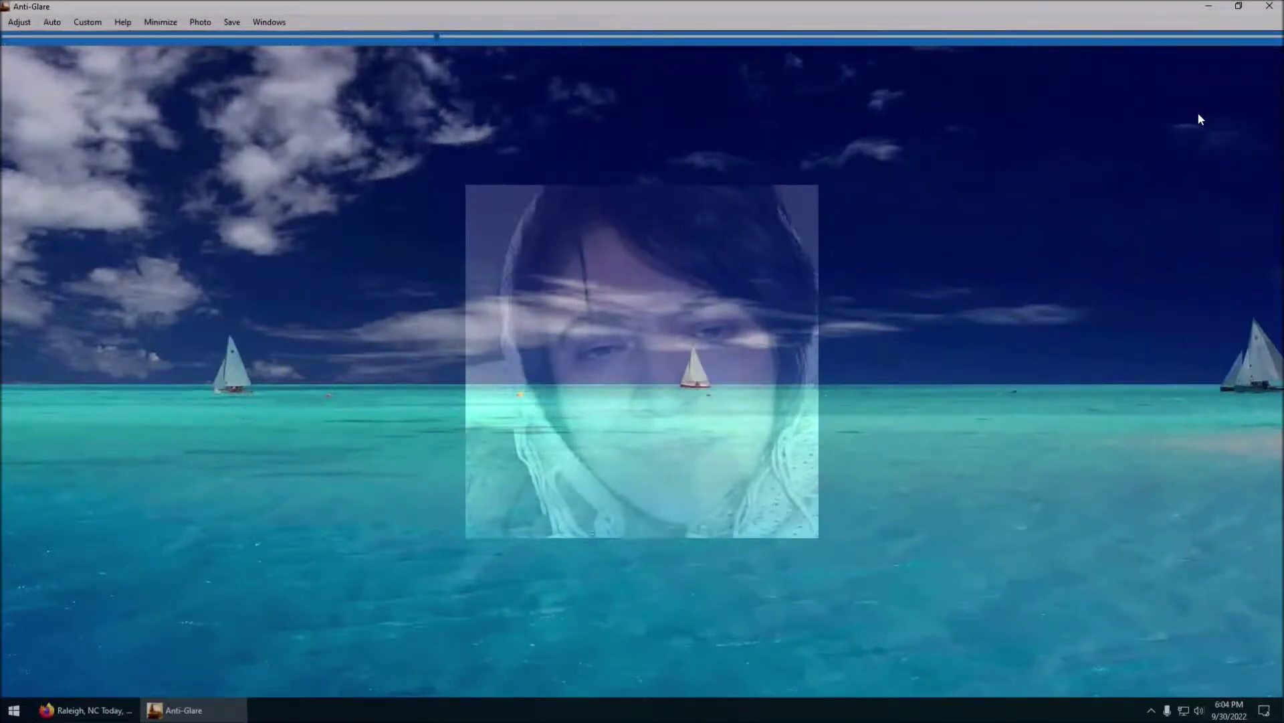
click(1208, 8)
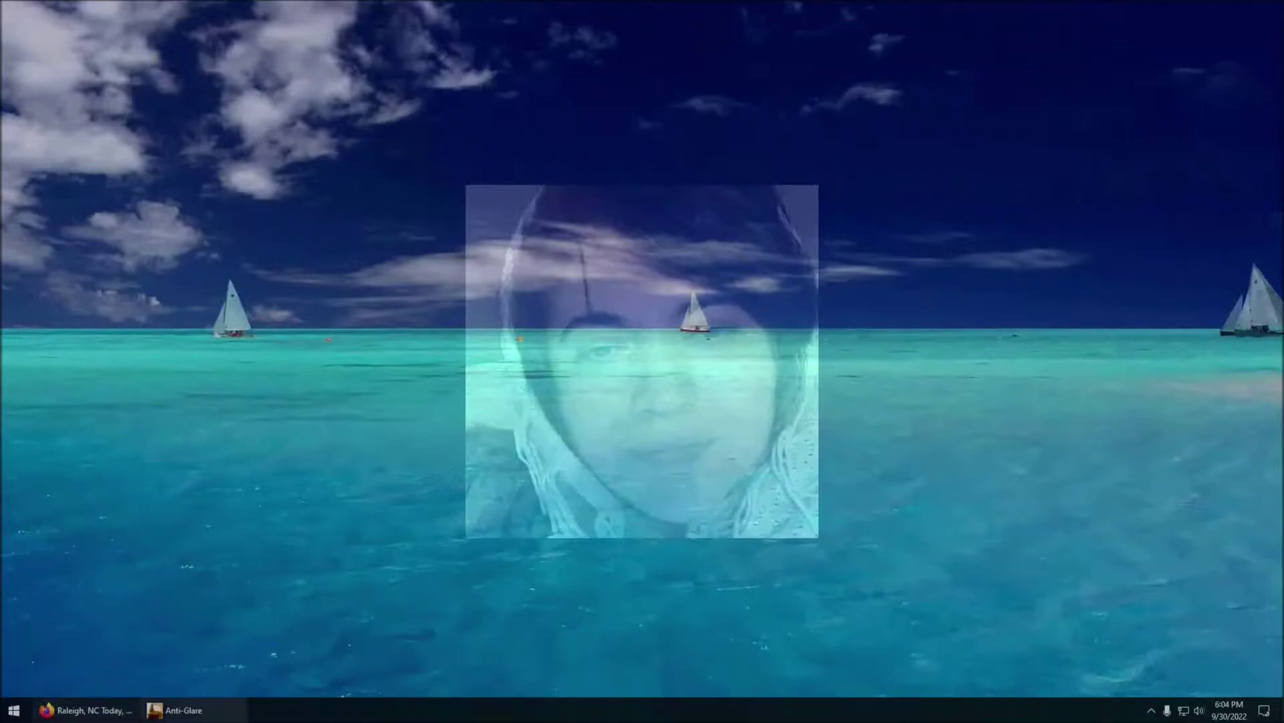
click(200, 714)
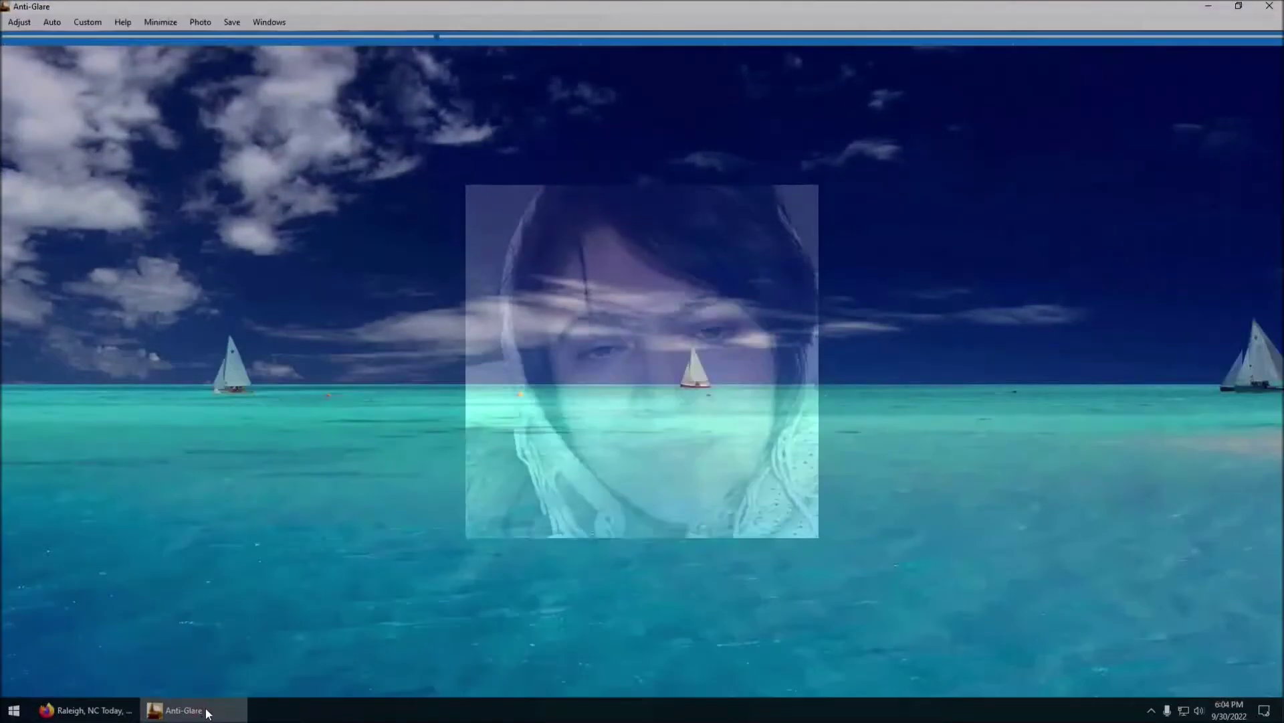
- Raise the screen dimming by one notch and review the options for saving the back color and level
click(198, 24)
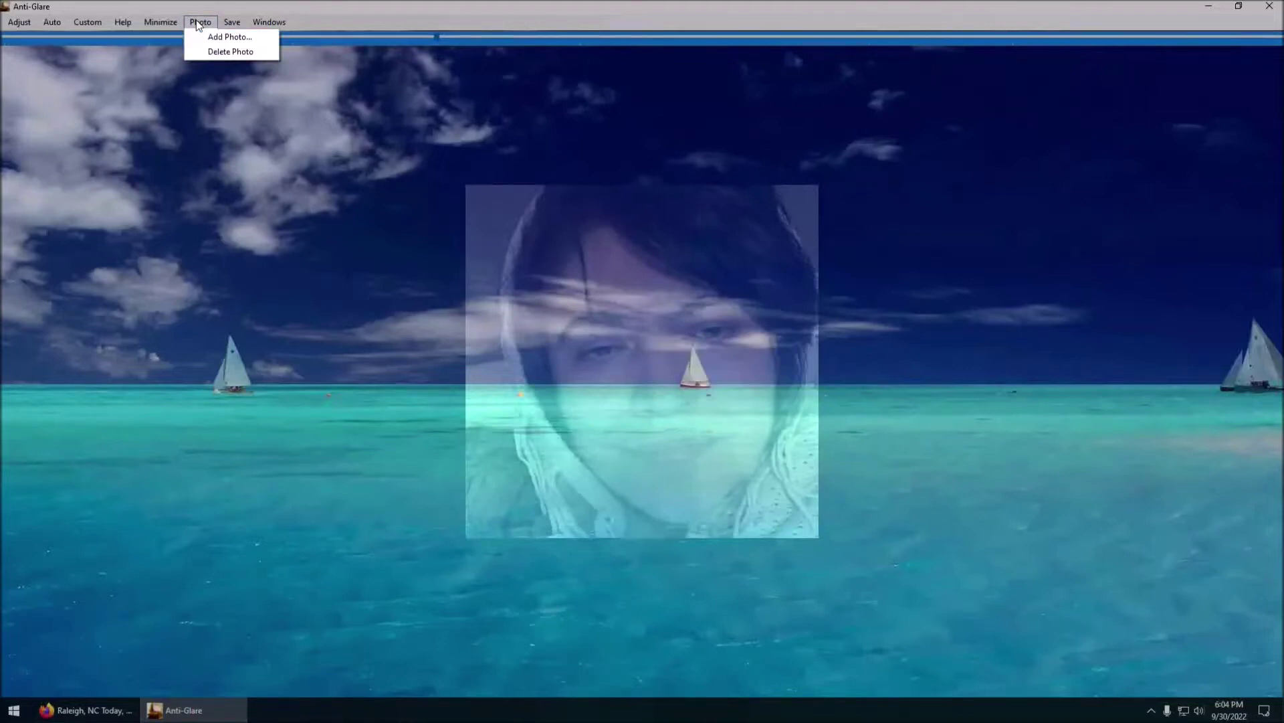
mouse_move(220, 22)
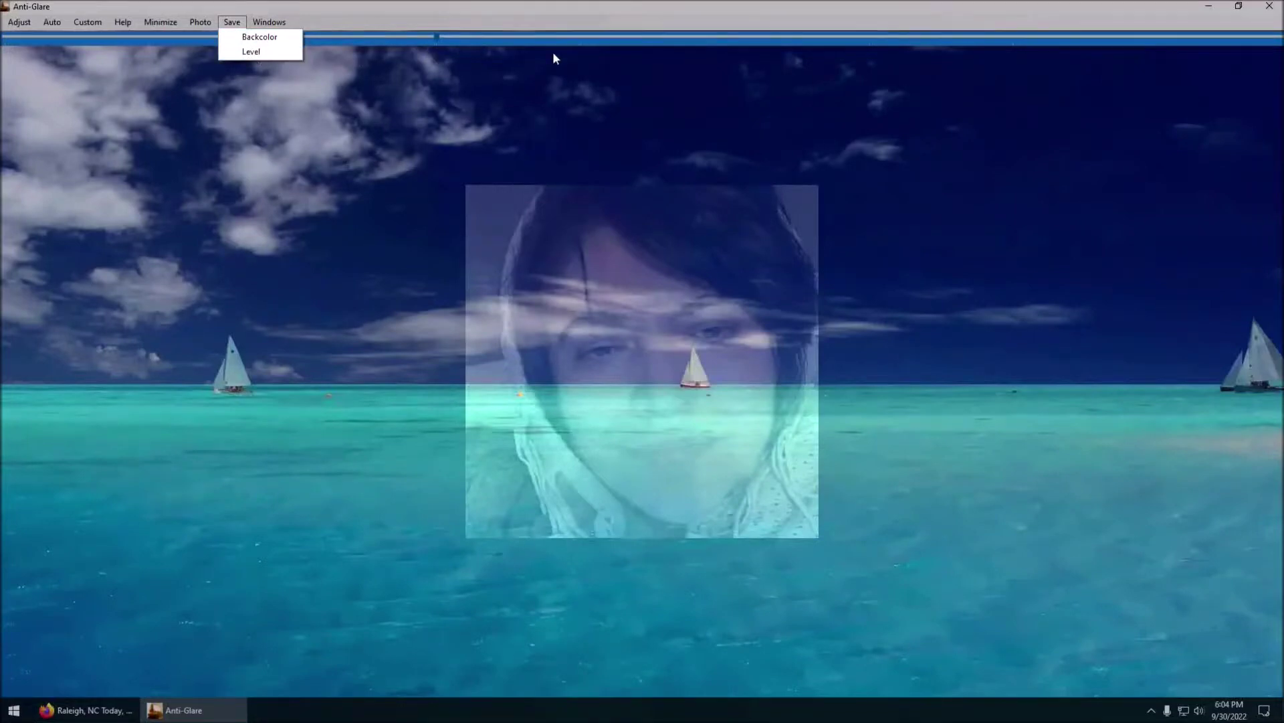
click(534, 38)
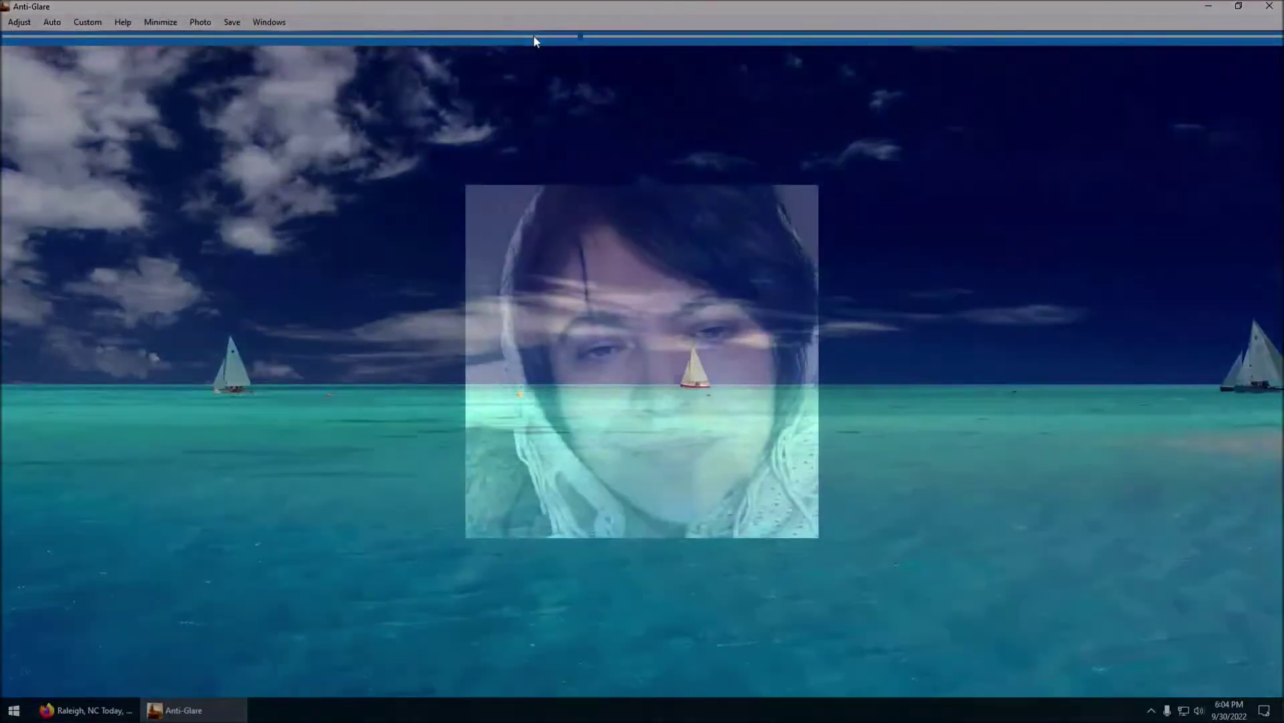
click(237, 23)
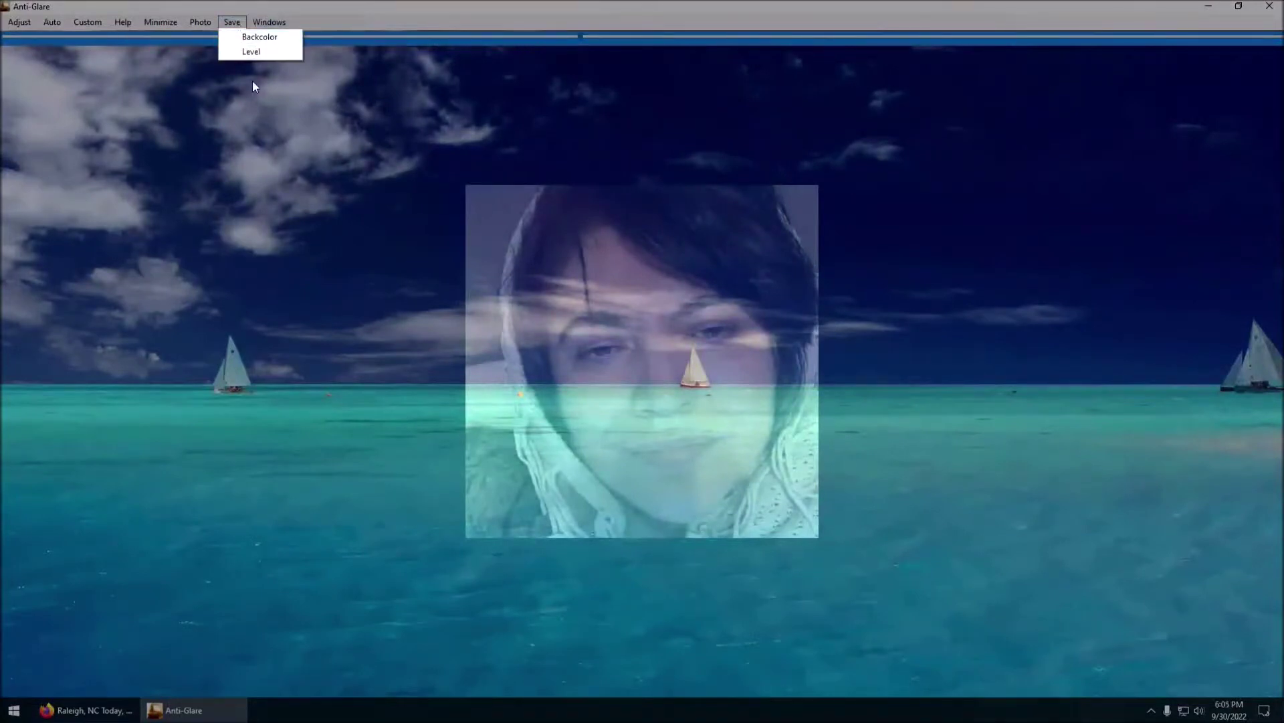
click(248, 119)
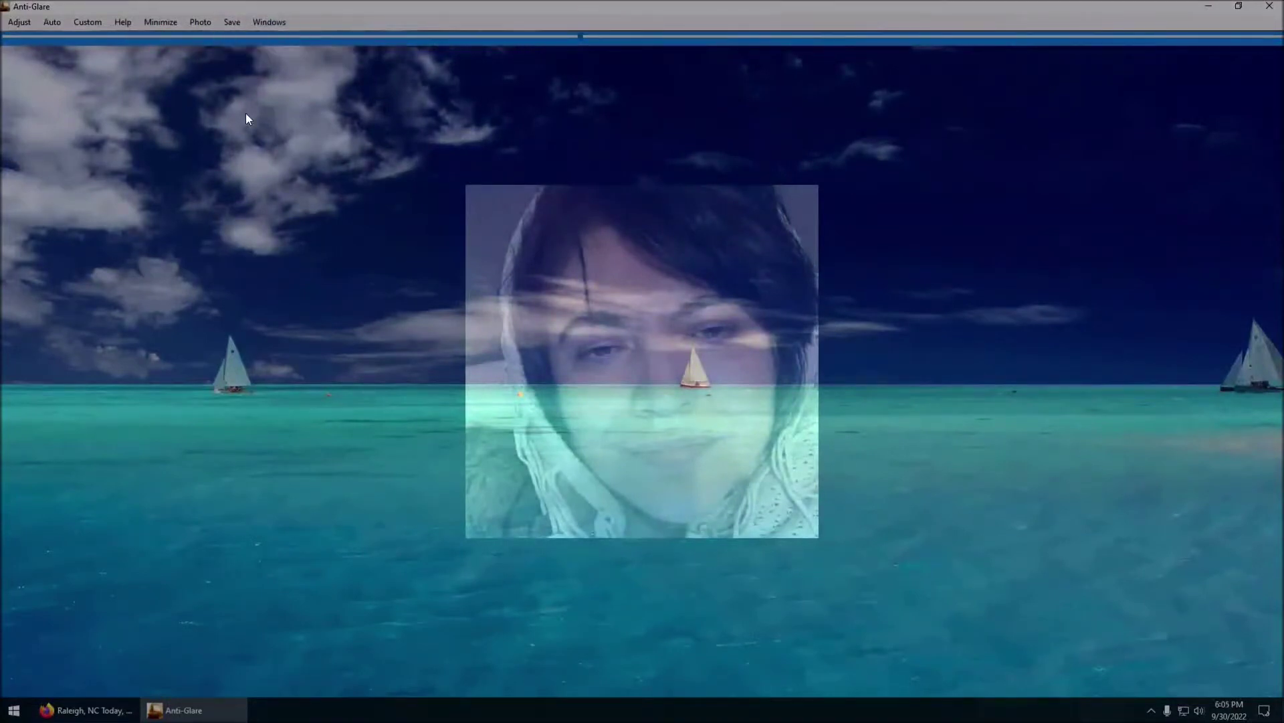
- View the On and Off choices for Windows Auto-Start and close them without choosing one
click(271, 21)
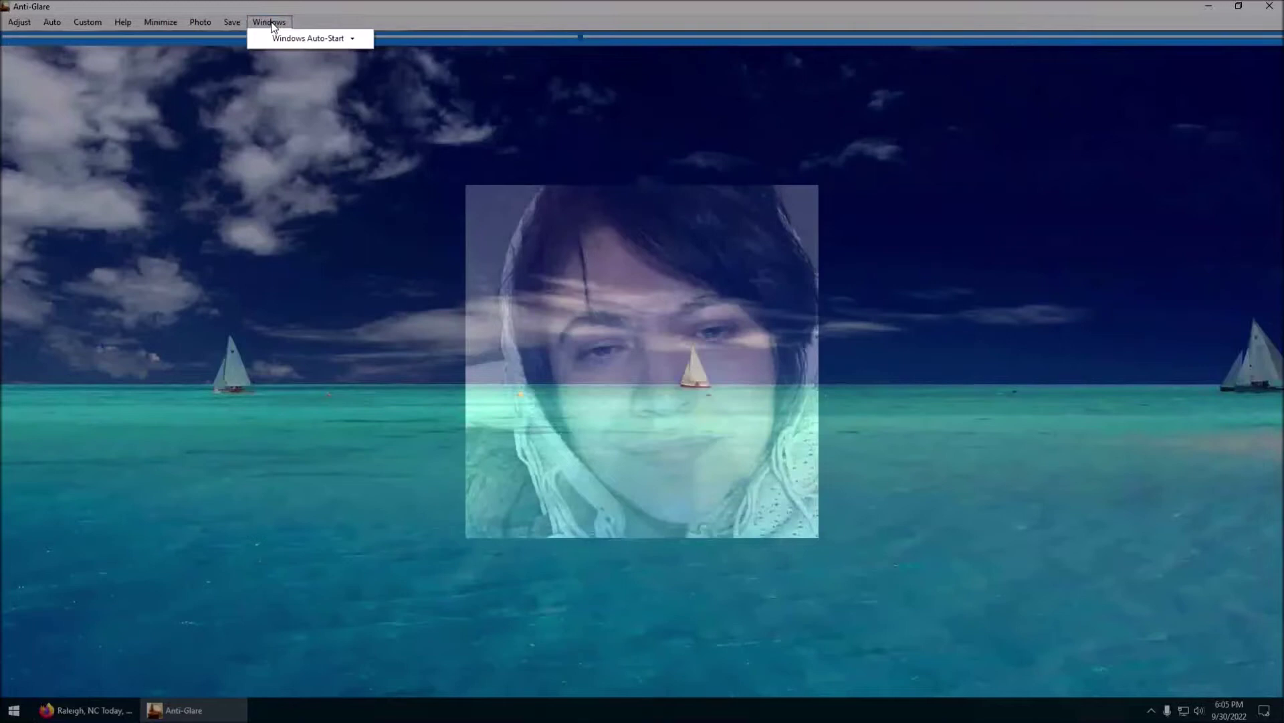
click(352, 39)
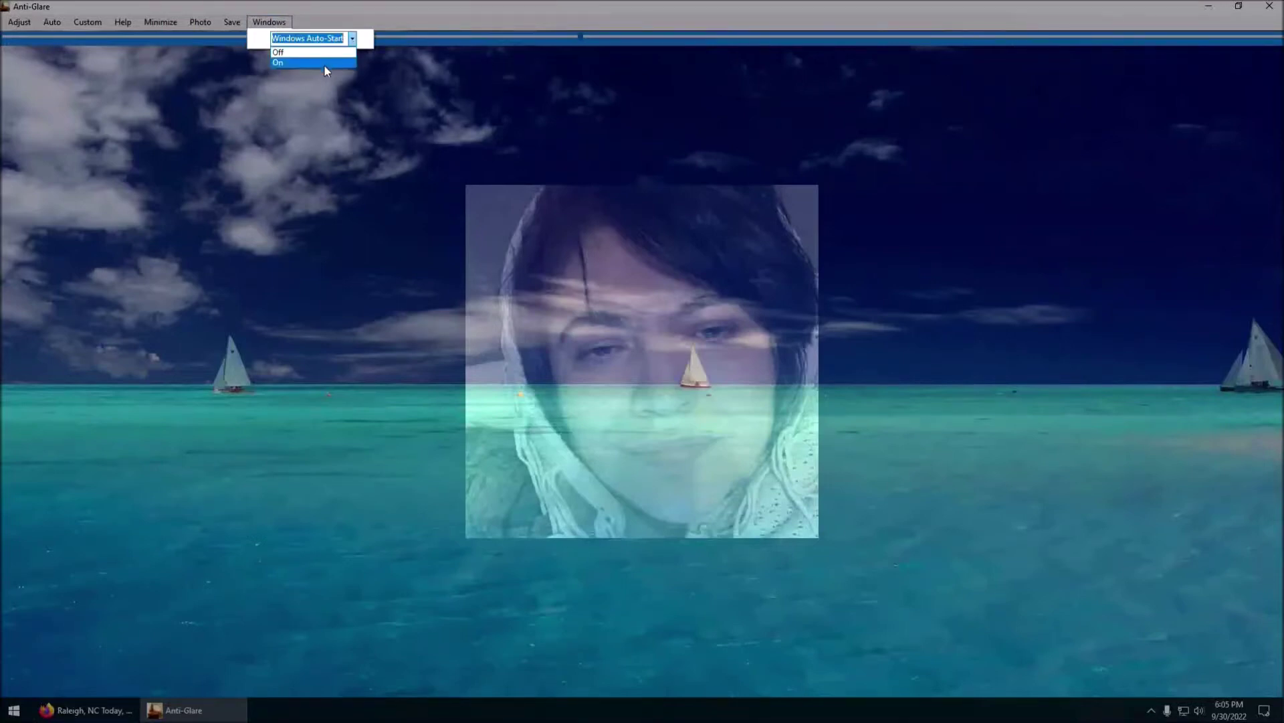
click(304, 231)
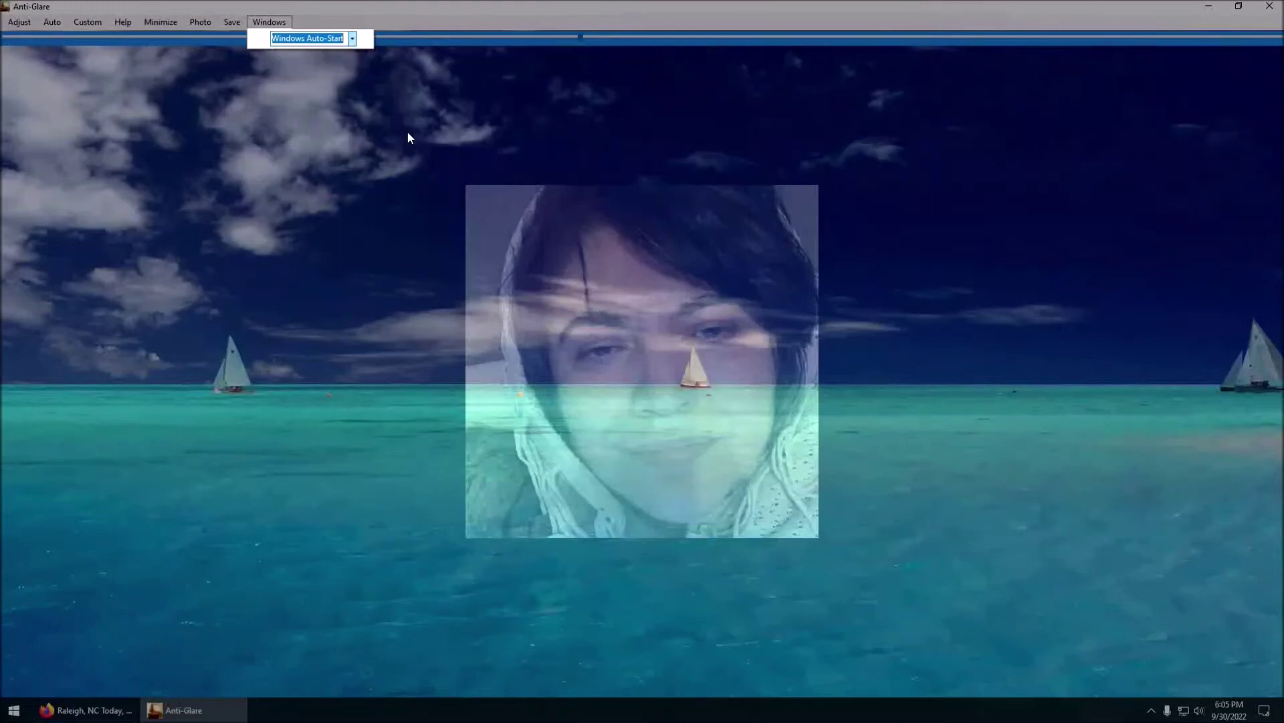
click(190, 128)
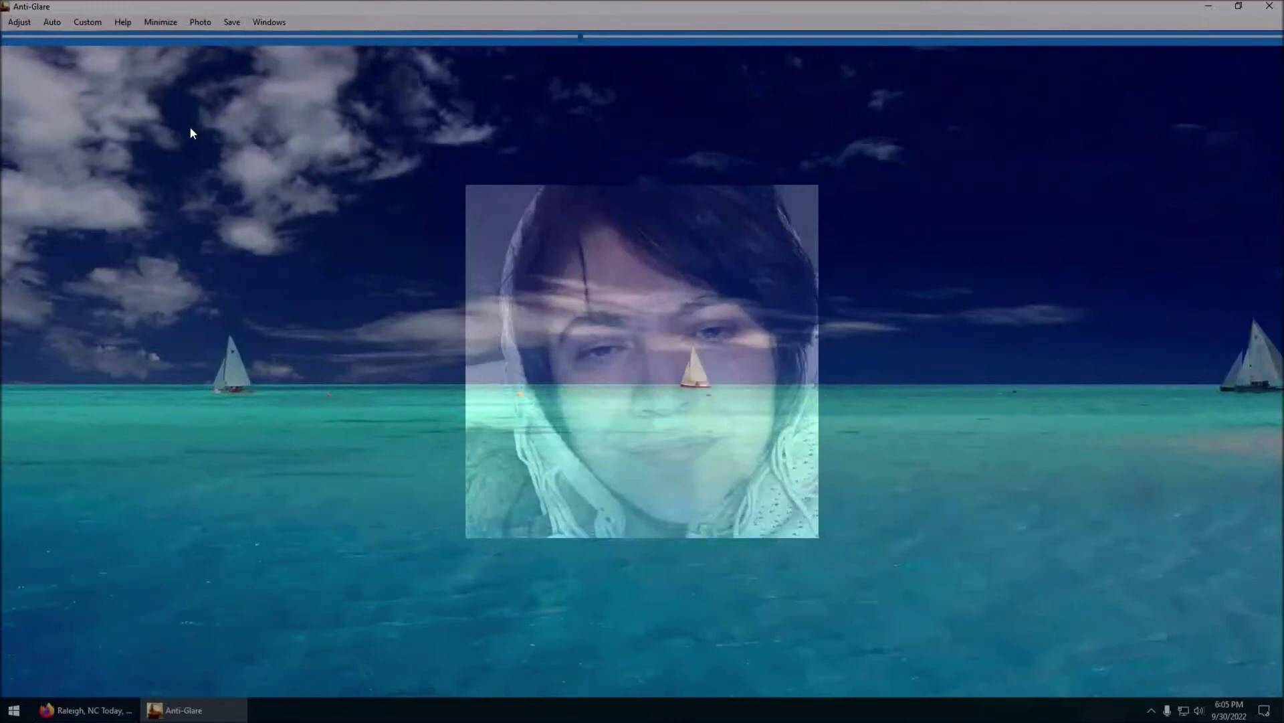